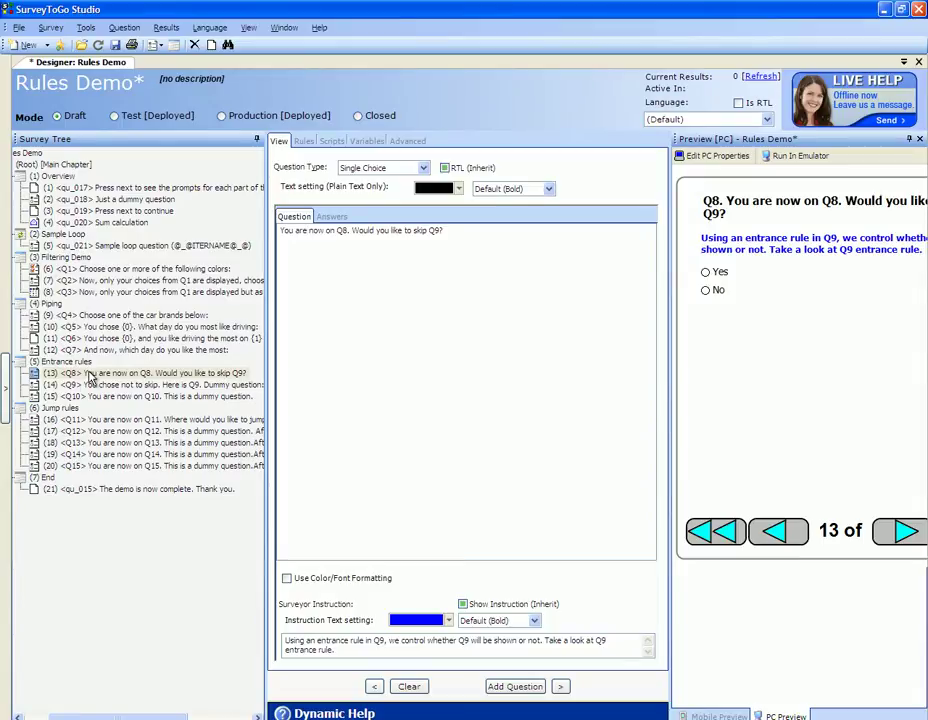
Start Q8 in the emulator, answer Yes, go Back, then answer No
right_click(92, 374)
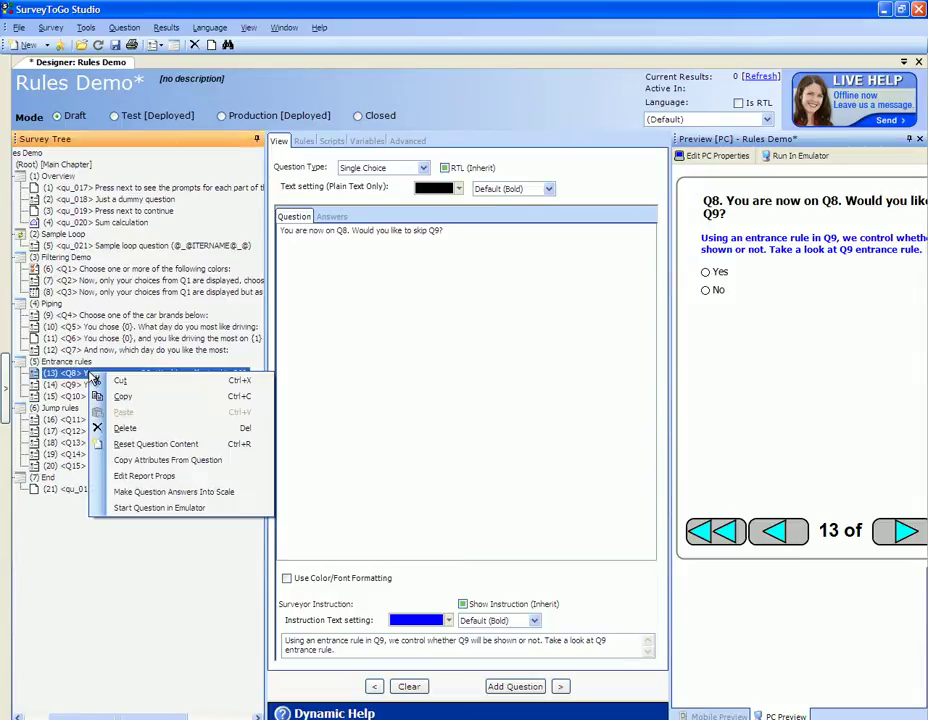
left_click(156, 512)
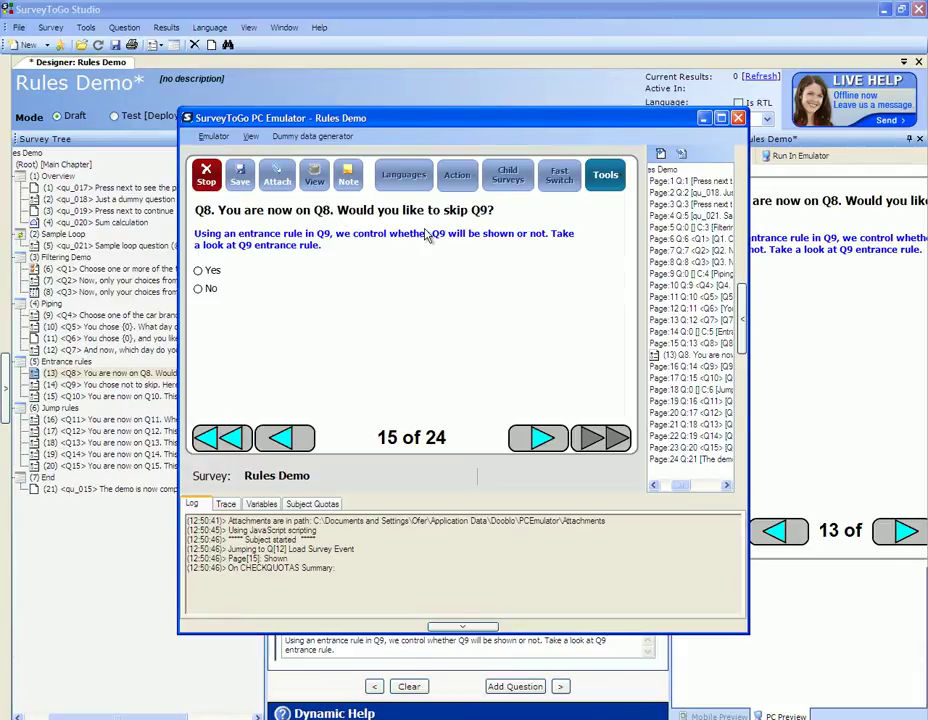
left_click(212, 273)
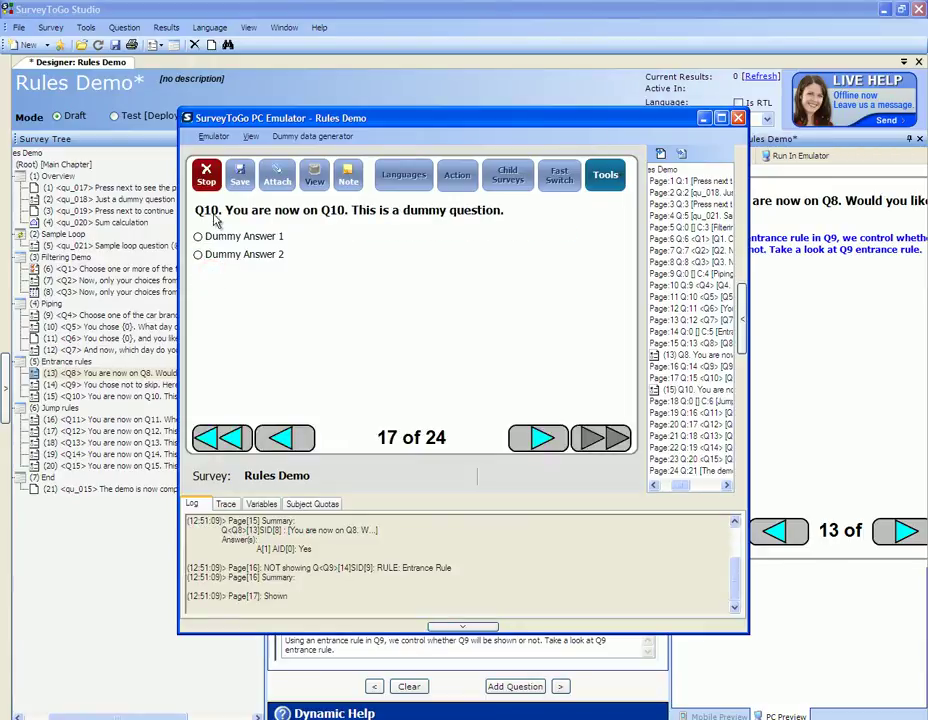
left_click(284, 440)
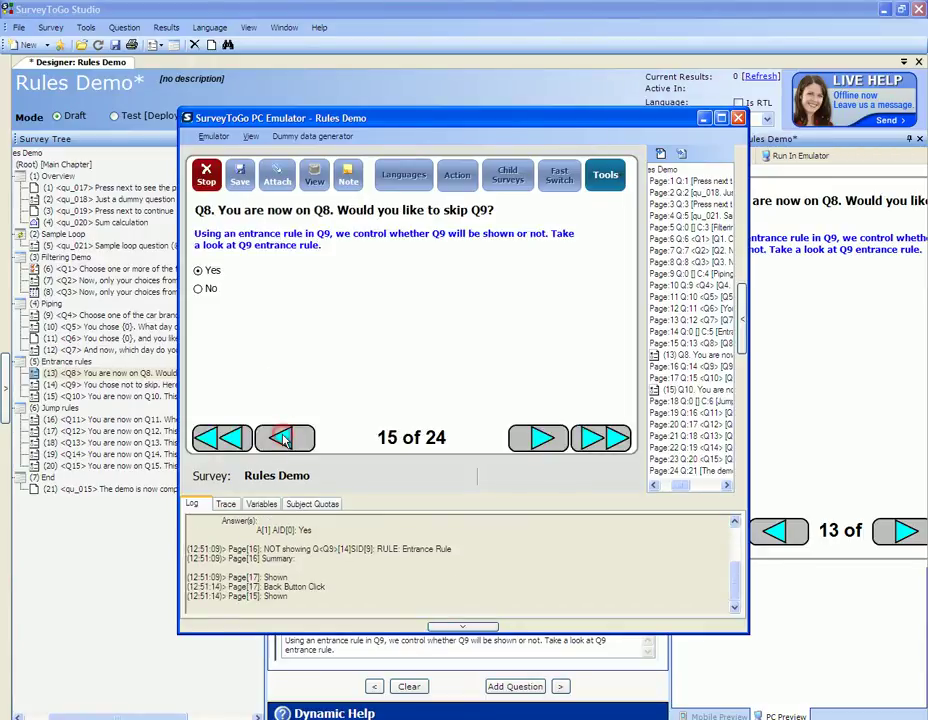
left_click(210, 291)
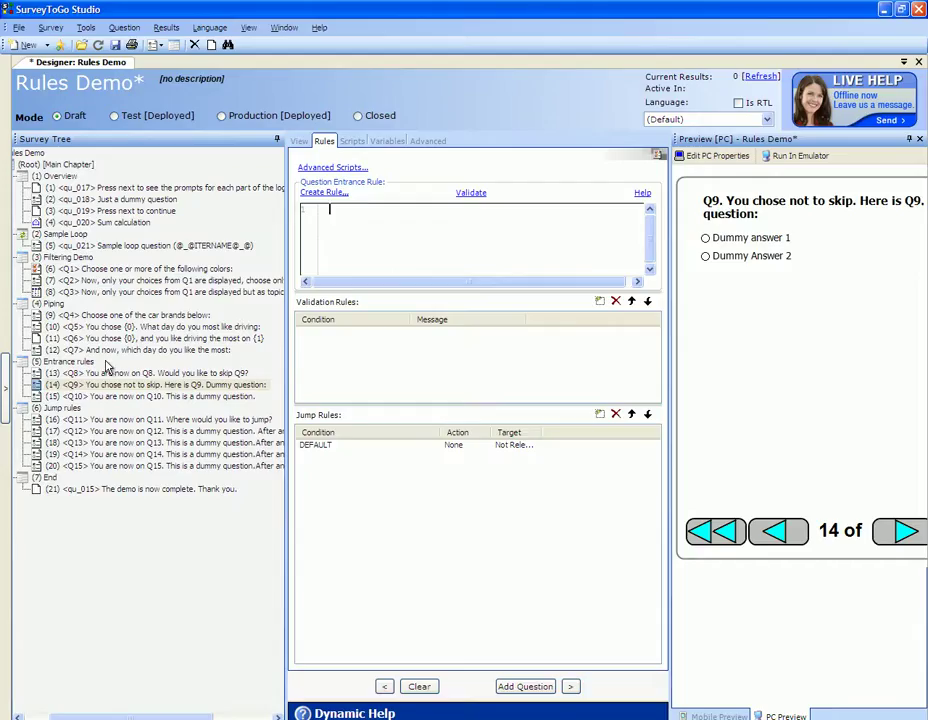
left_click(86, 386)
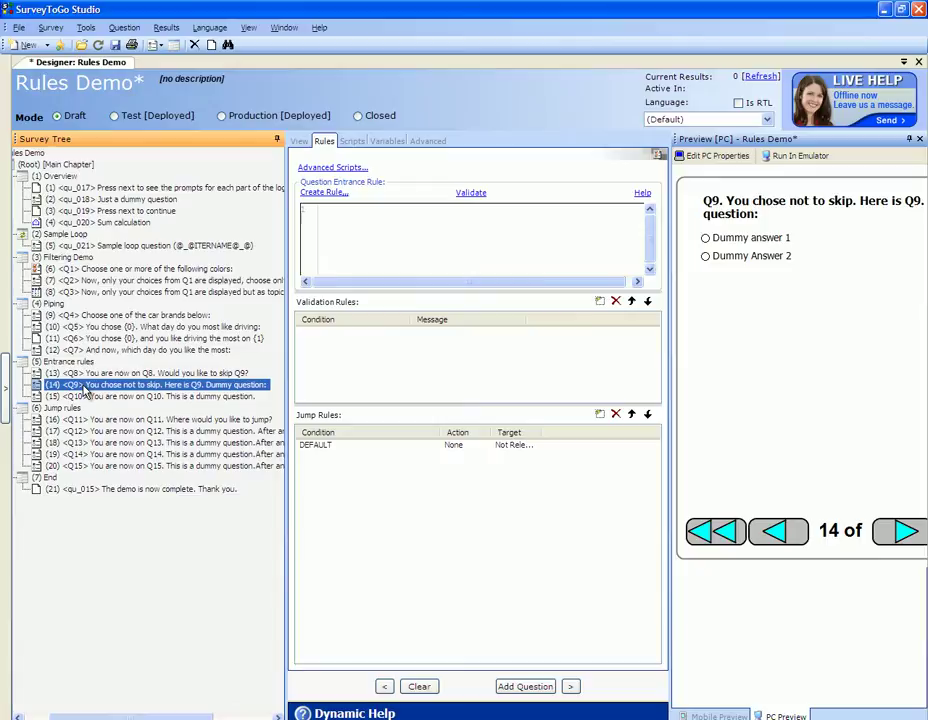
left_click(86, 389)
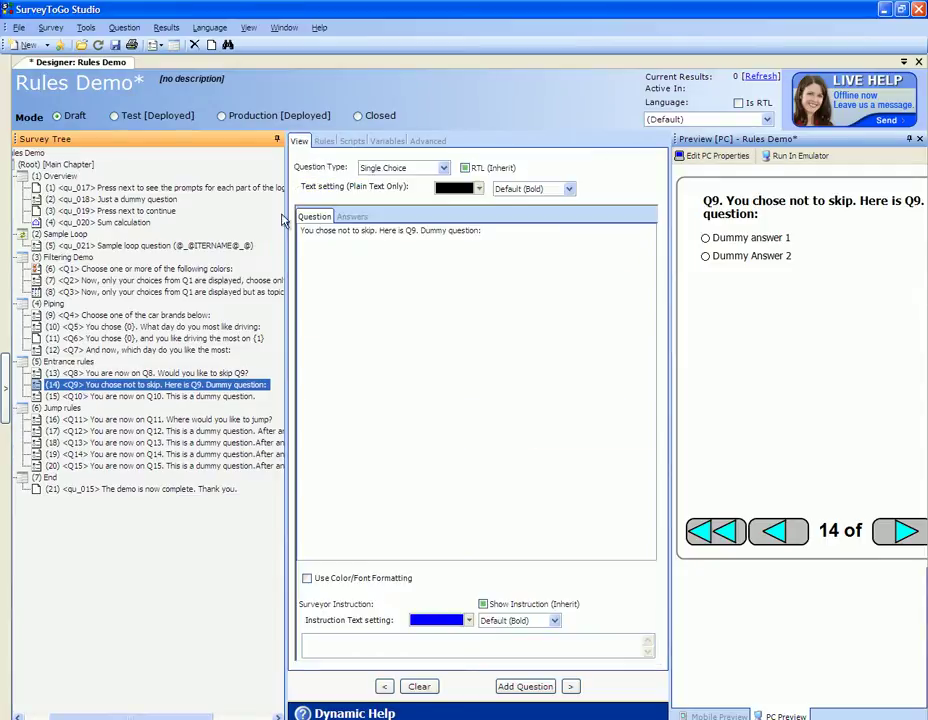
left_click(323, 141)
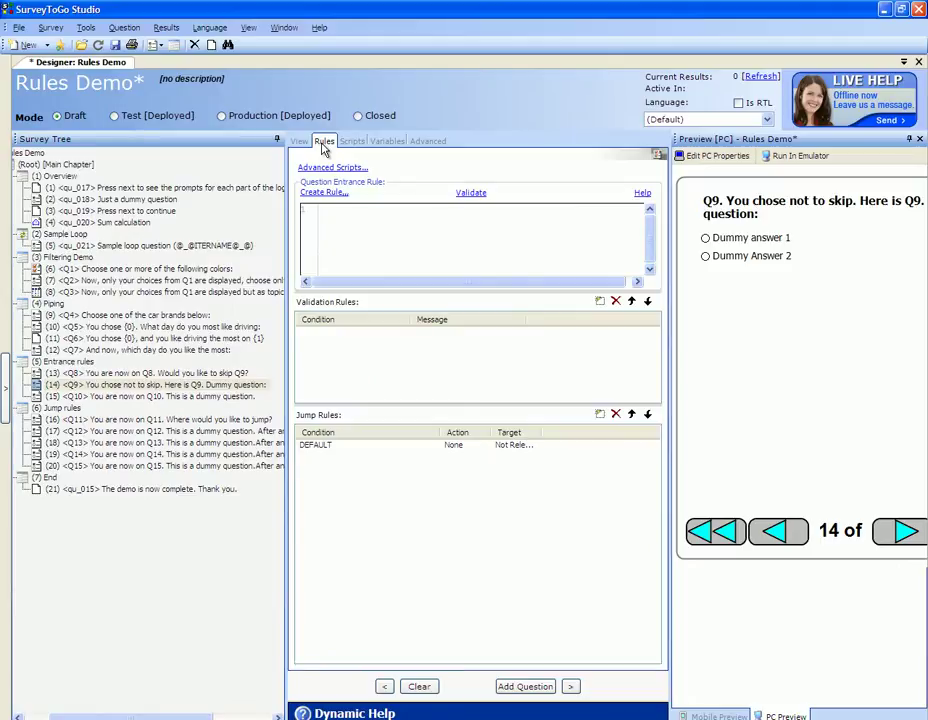
left_click(330, 213)
Build Q9's entrance rule with Create Rule: question (13) Q8 'Was:' '(2) No', giving Equals(13, 2)
left_click(319, 195)
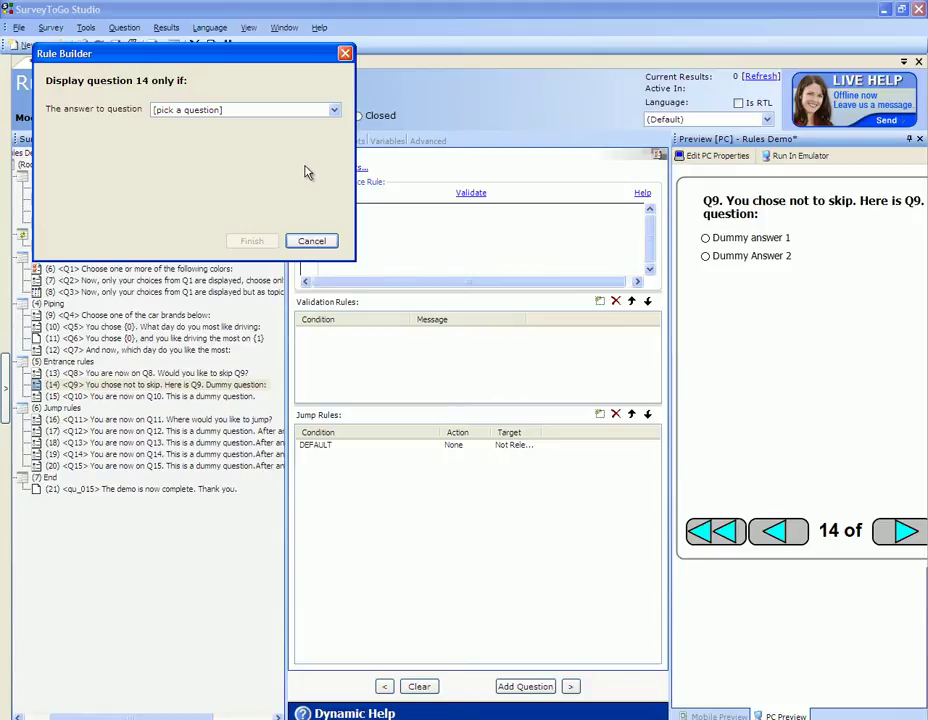
left_click(170, 112)
scroll(198, 168, "down", 2)
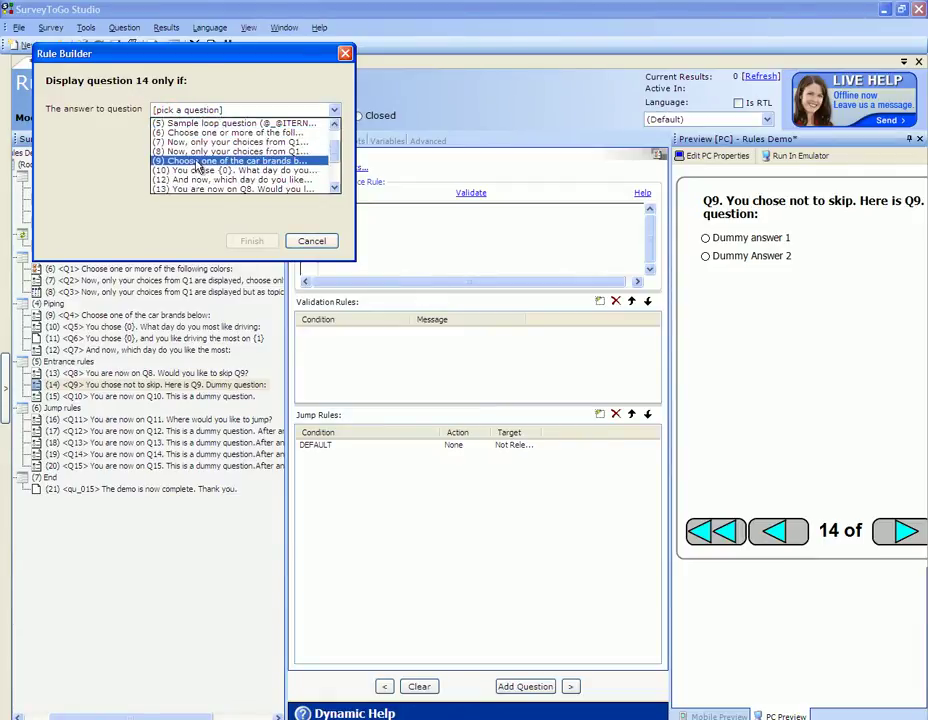
scroll(213, 170, "down", 3)
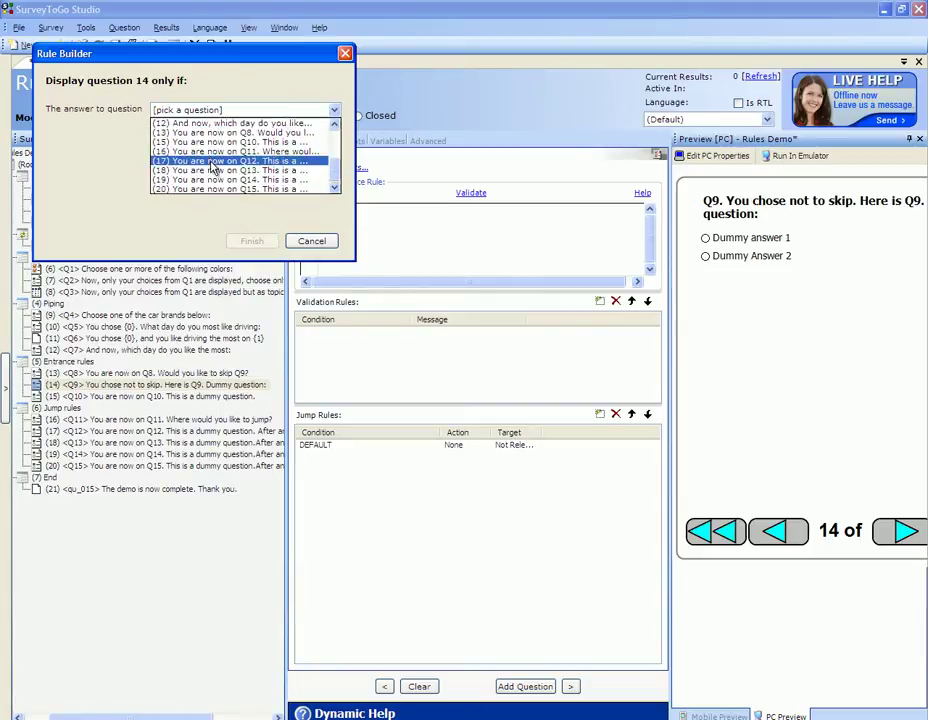
left_click(207, 132)
left_click(100, 135)
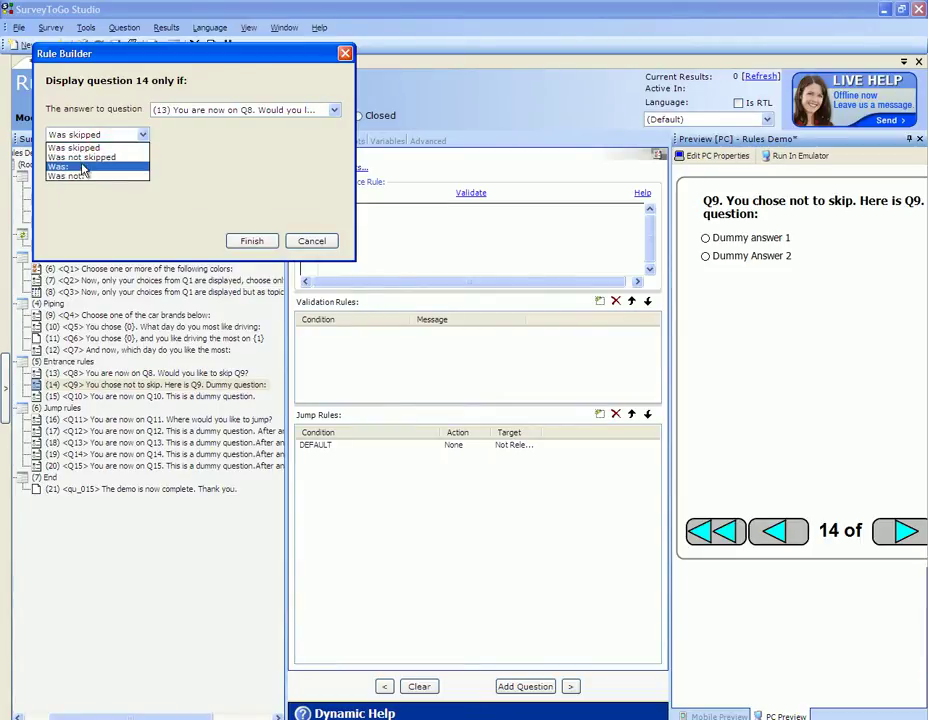
left_click(64, 168)
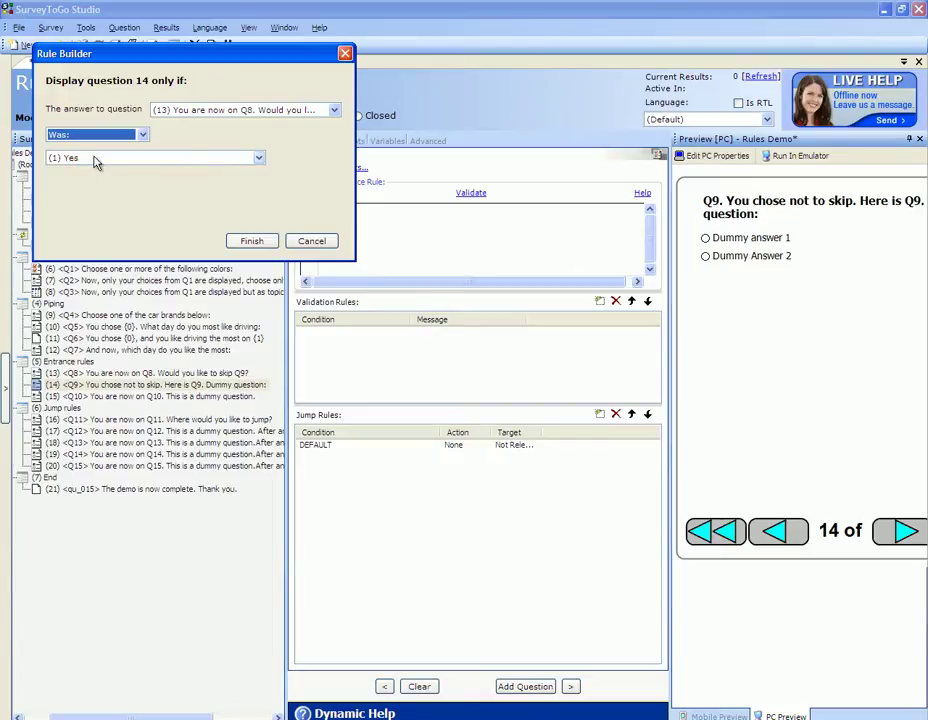
left_click(96, 160)
left_click(89, 178)
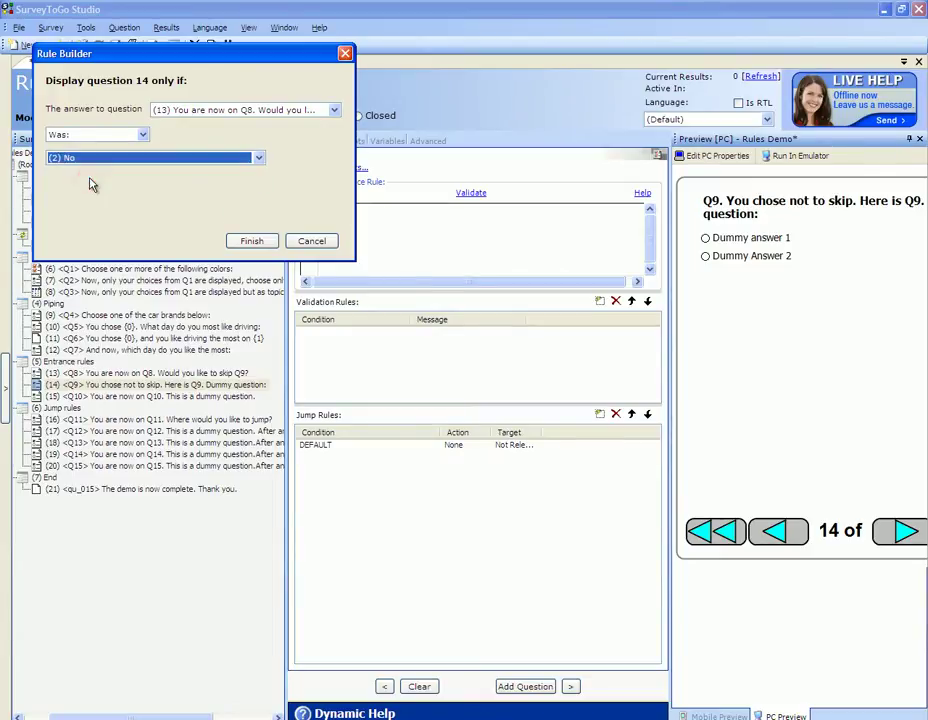
left_click(250, 242)
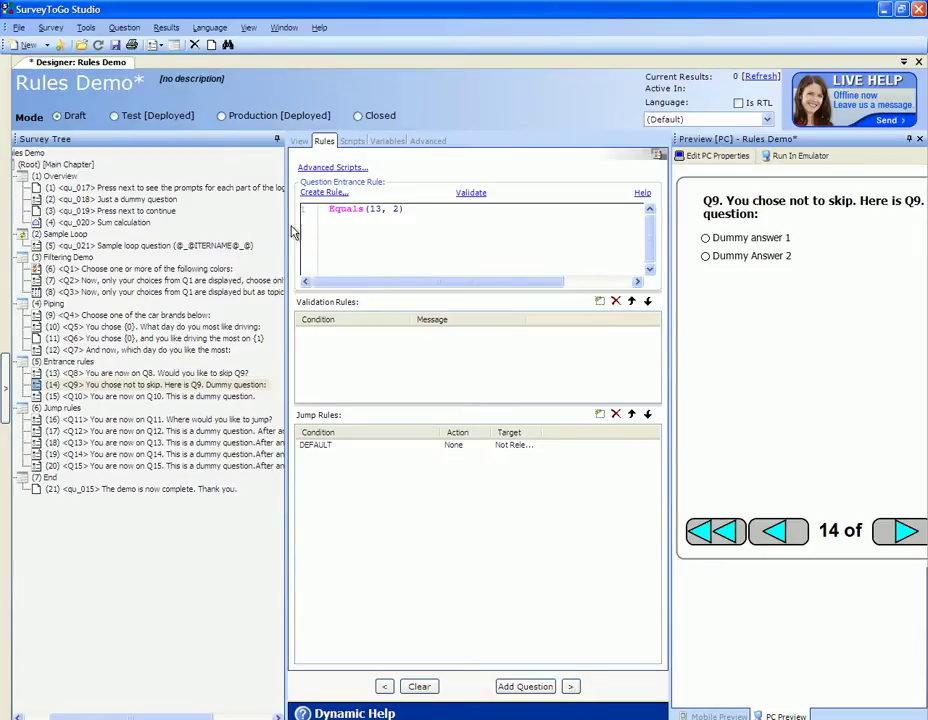
triple_click(408, 209)
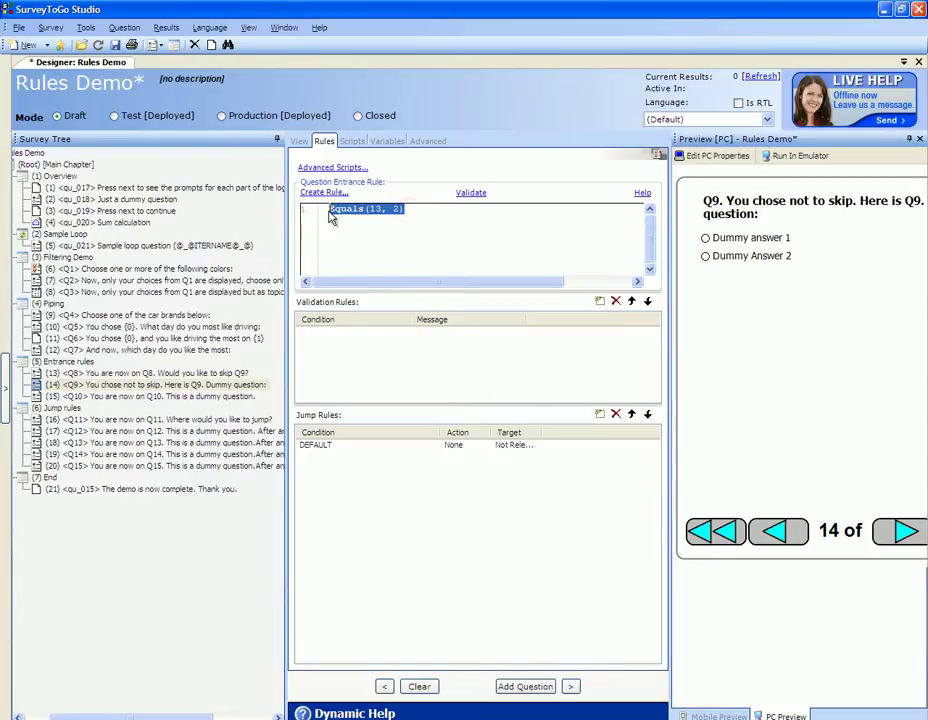
left_click(337, 209)
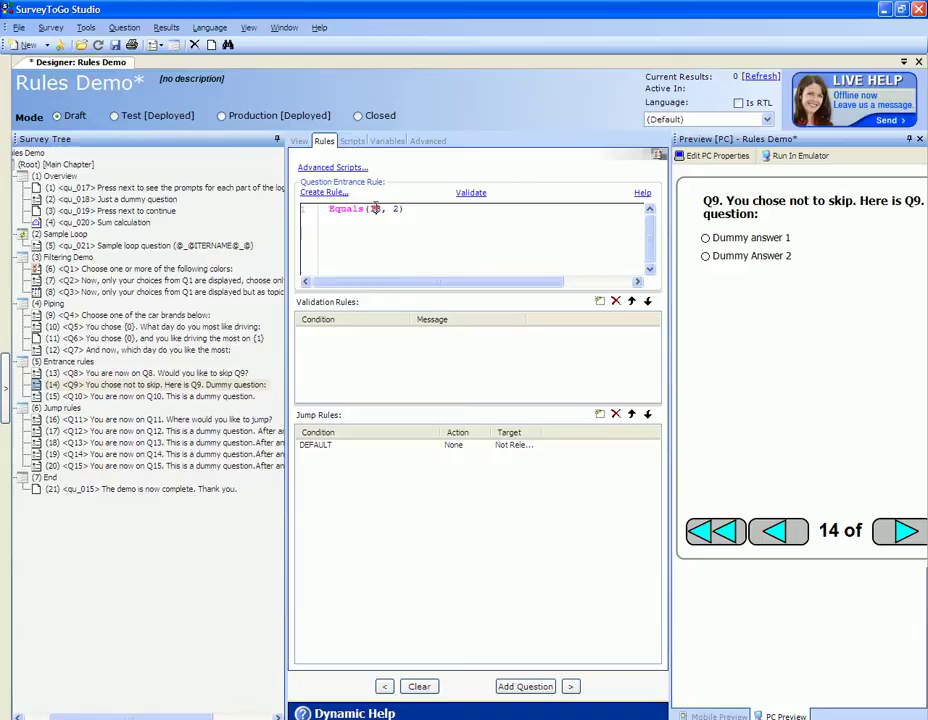
double_click(377, 209)
key("Tab")
left_click(70, 375)
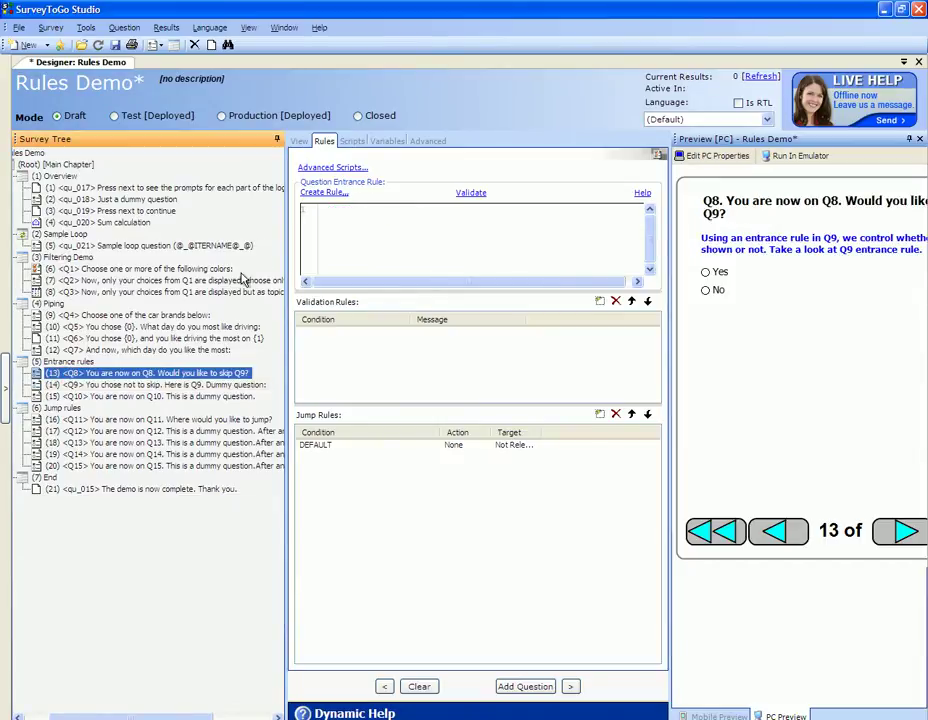
left_click(299, 141)
left_click(351, 216)
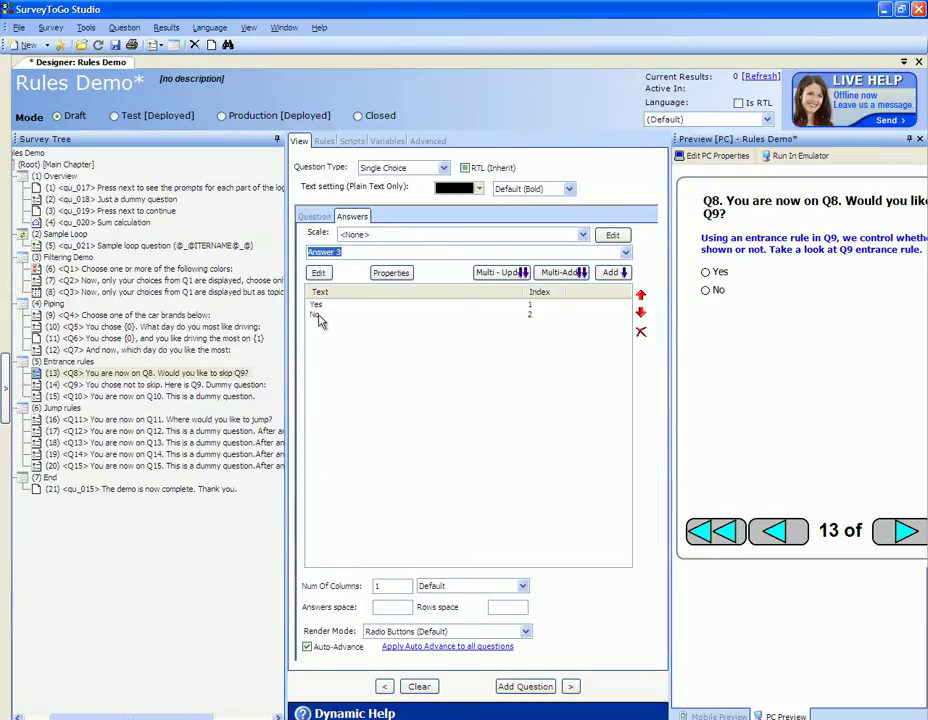
left_click(220, 384)
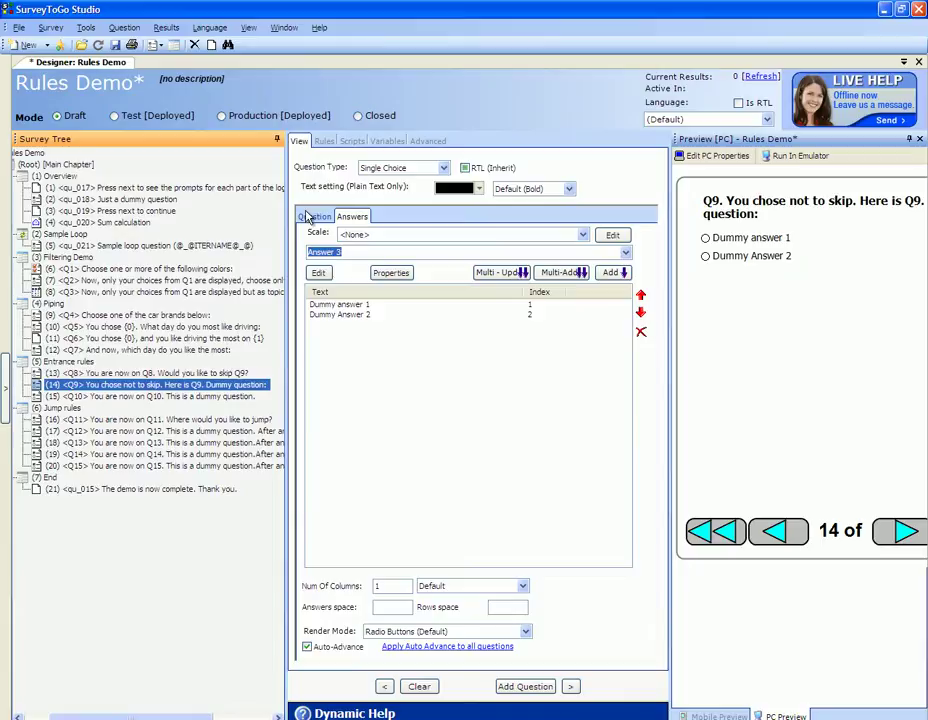
left_click(323, 141)
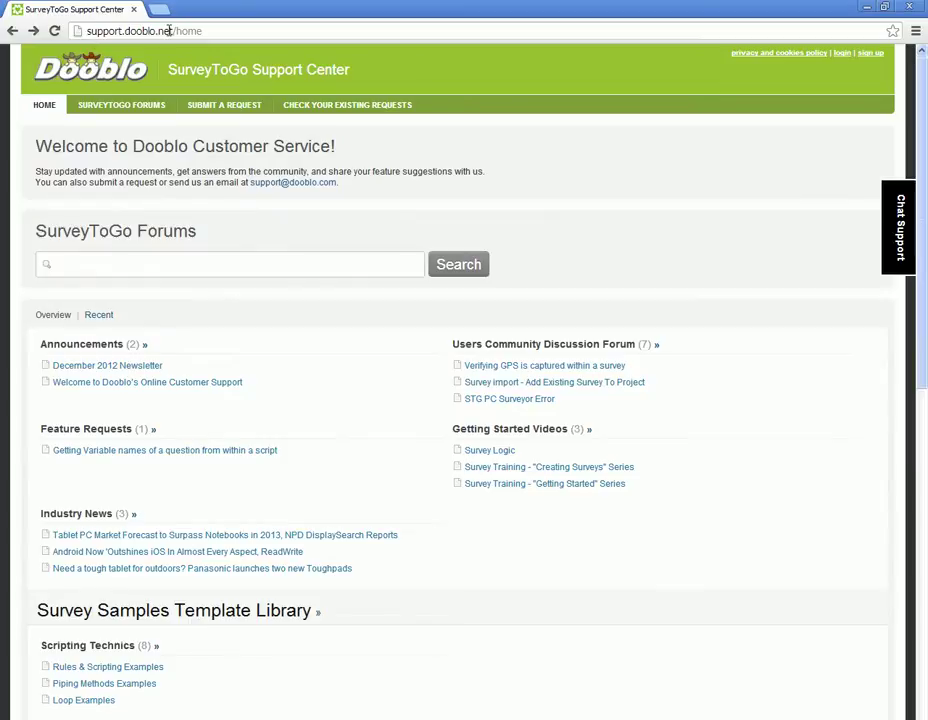
Search the SurveyToGo Forums for 'handbook'
left_click(145, 264)
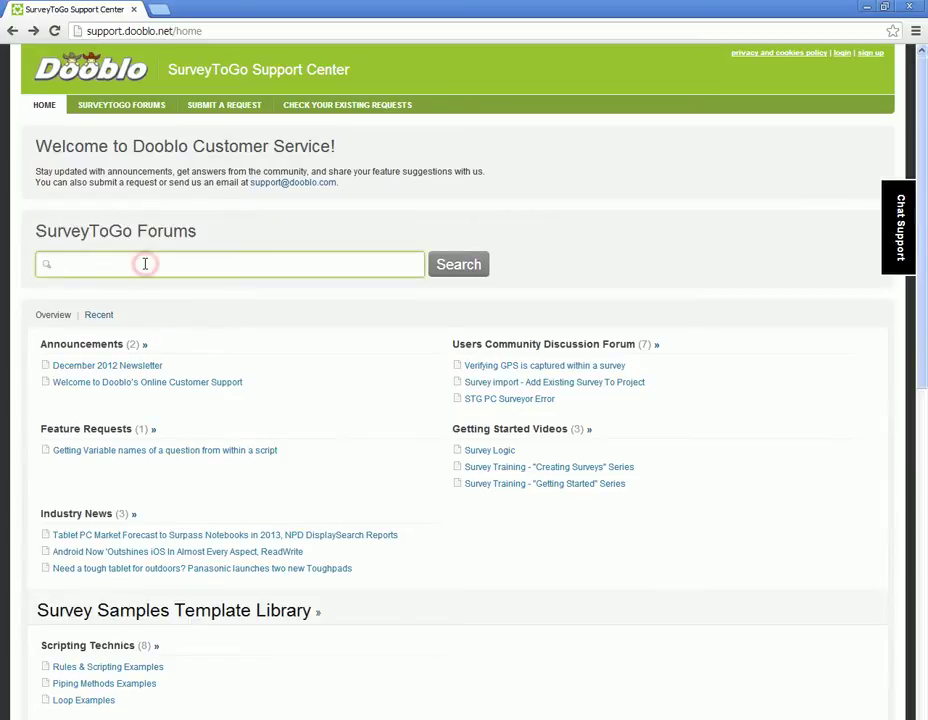
type("handbook")
key("Return")
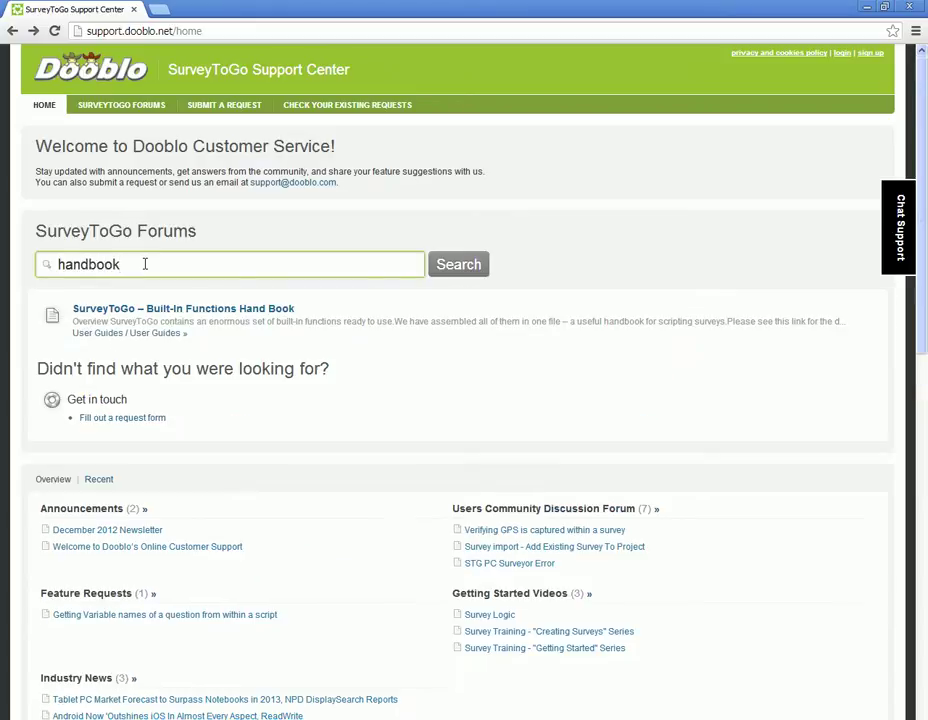
Open the Built-In Functions Hand Book and look up the Equals method in the help index
left_click(113, 310)
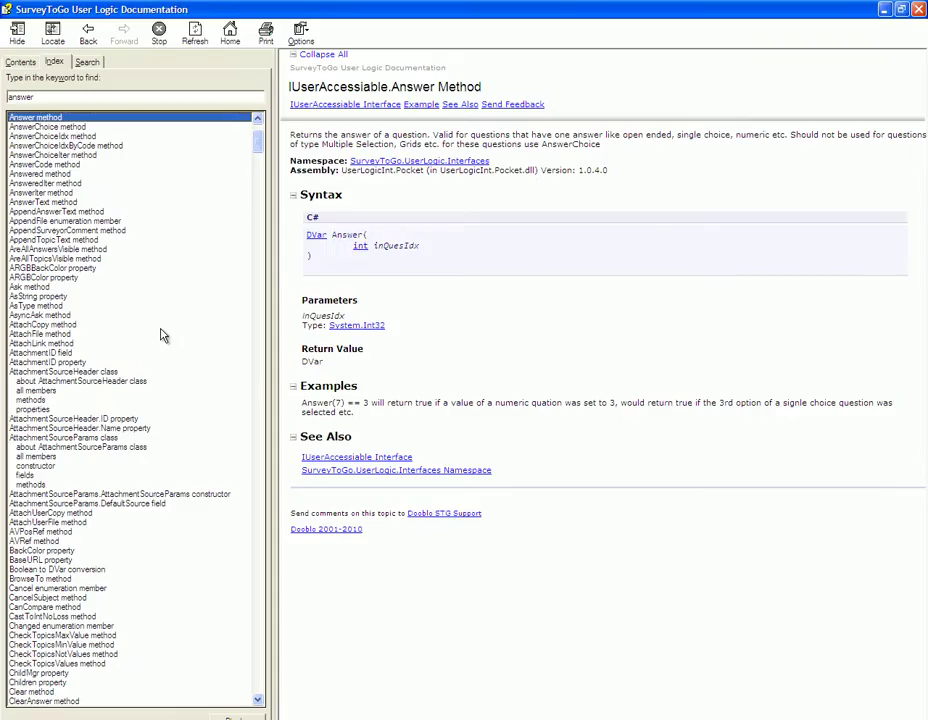
double_click(47, 94)
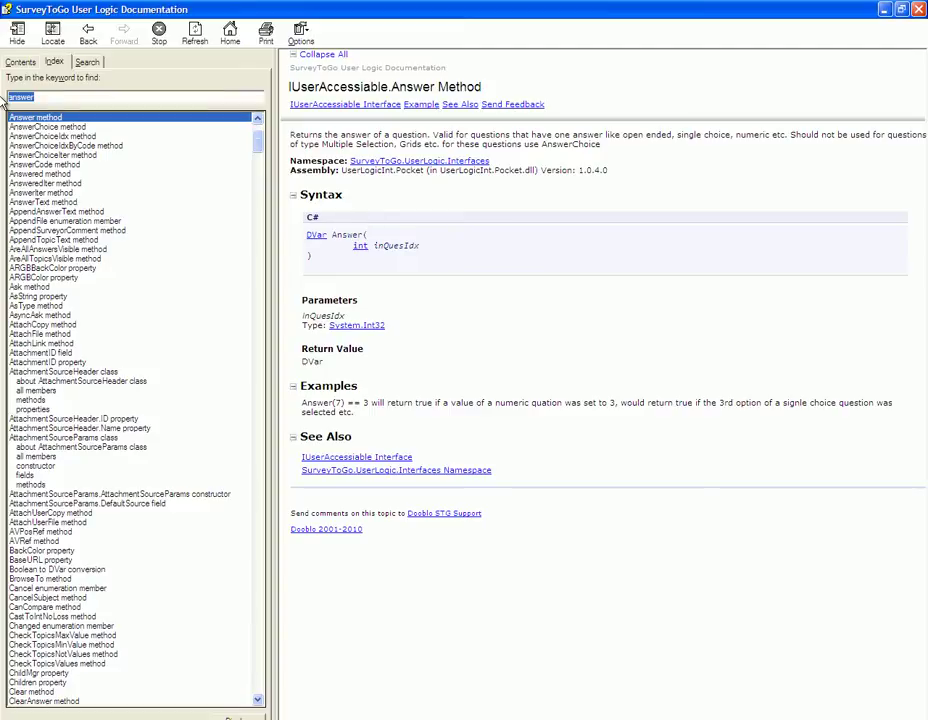
type("equals")
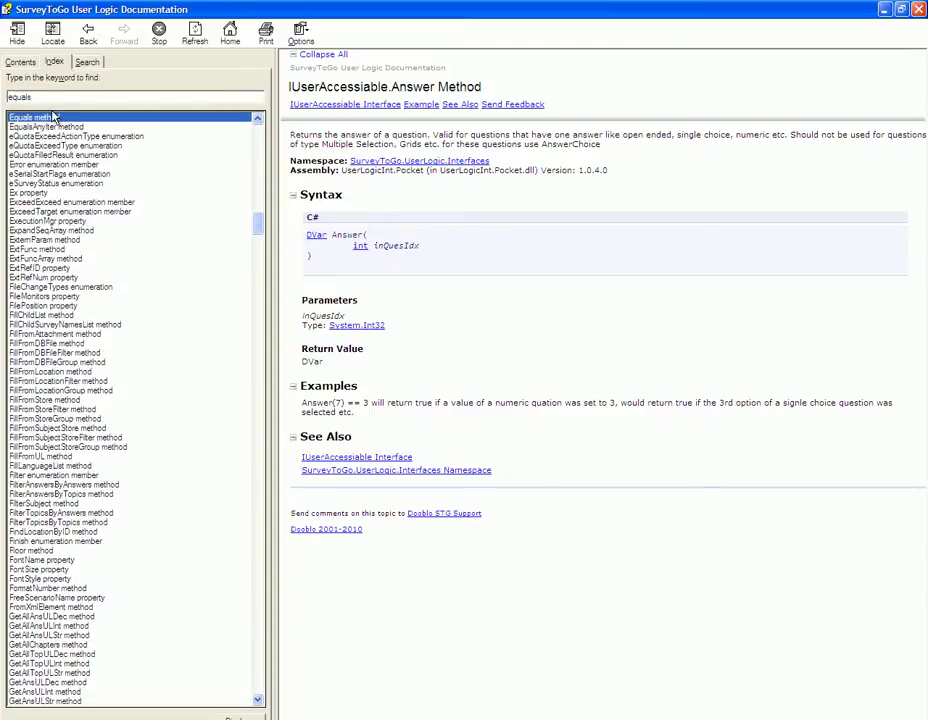
double_click(52, 117)
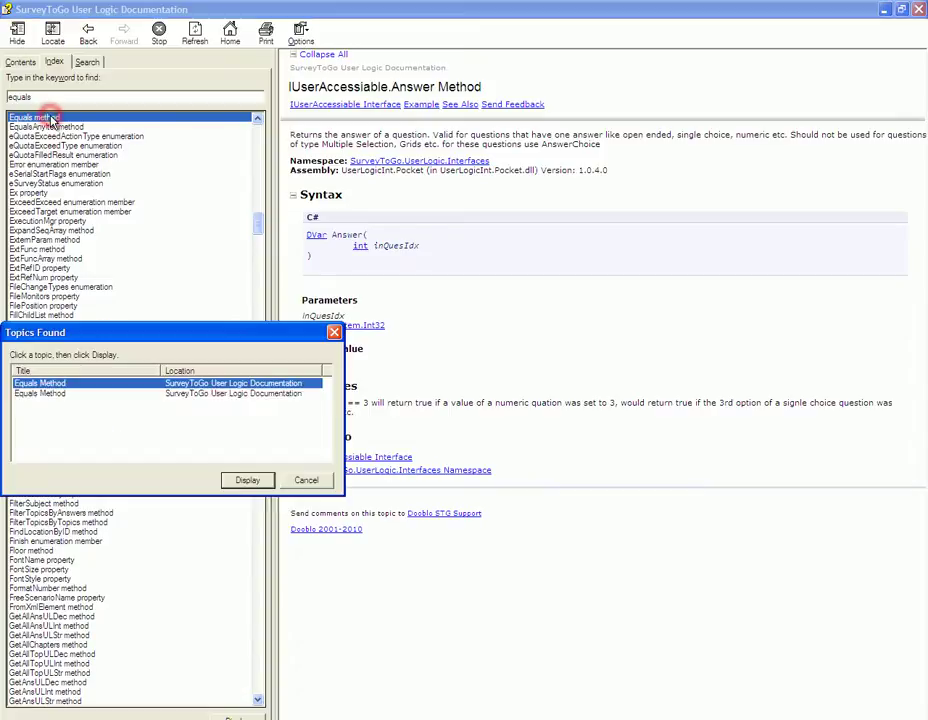
double_click(62, 383)
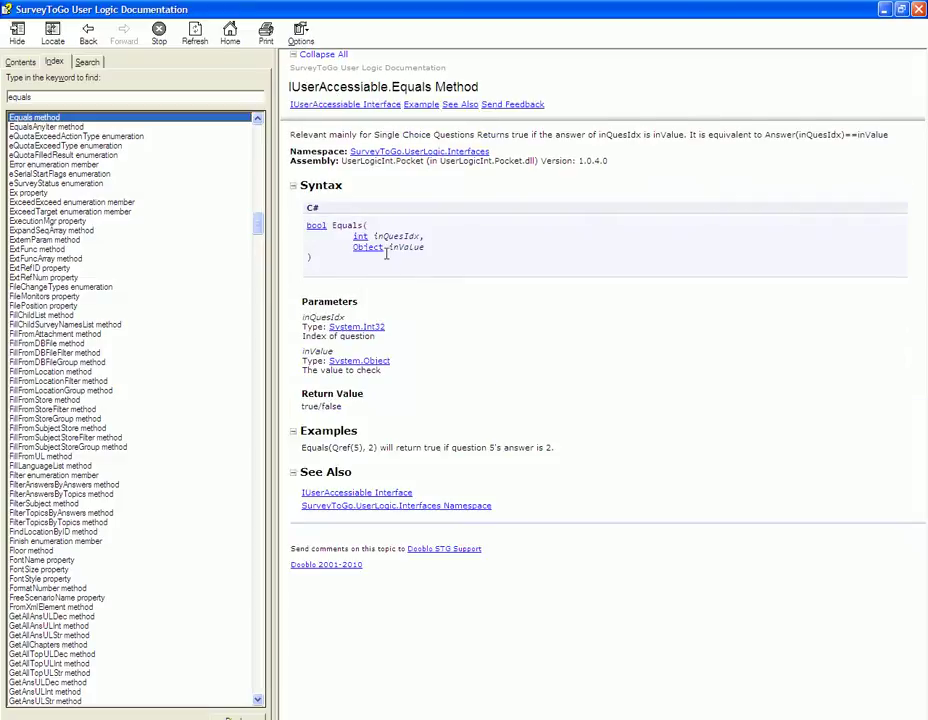
Highlight Equals, inQuesIdx and inValue in the syntax, then switch back to SurveyToGo Studio
double_click(342, 225)
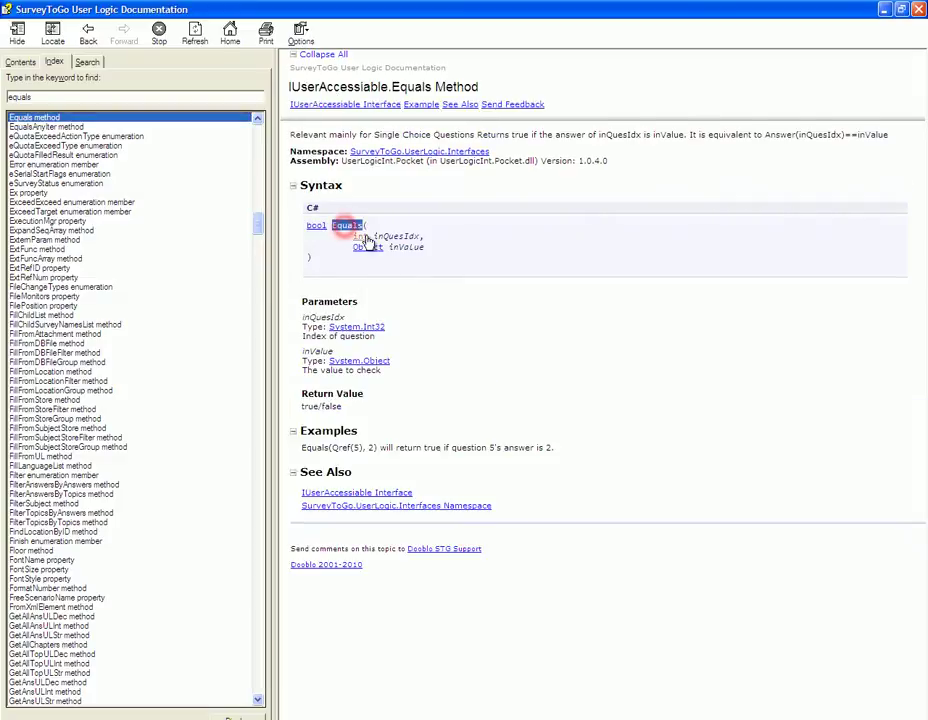
double_click(397, 236)
double_click(404, 247)
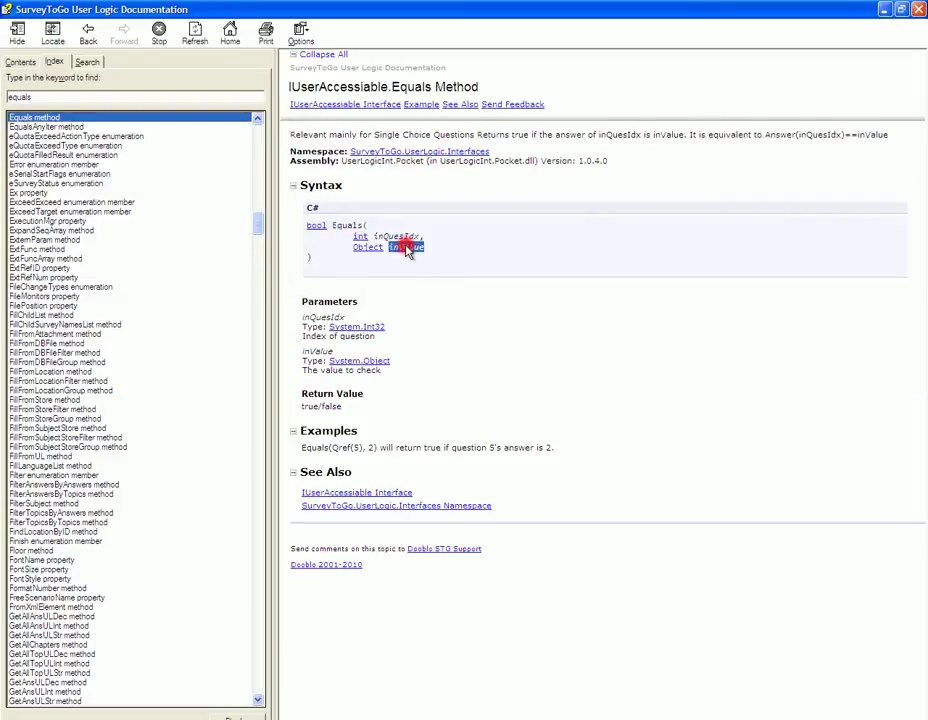
key("alt+Tab")
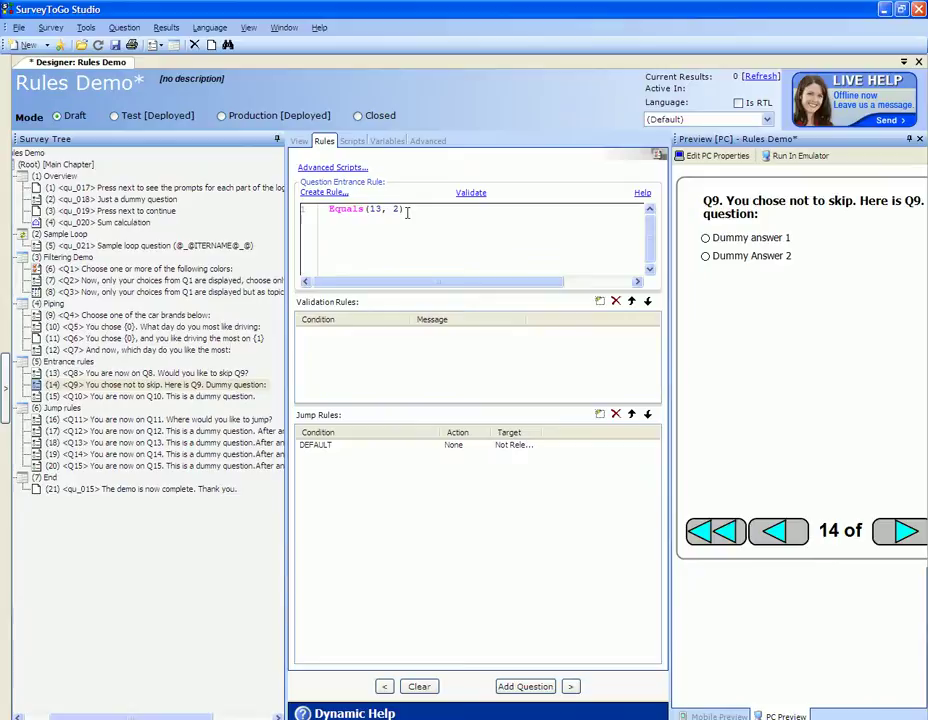
Replace Equals(13, 2) with Answer(CurrQues-1)==1 && Answer(1)==2 in Q9's entrance rule
left_click_drag(405, 211, 308, 211)
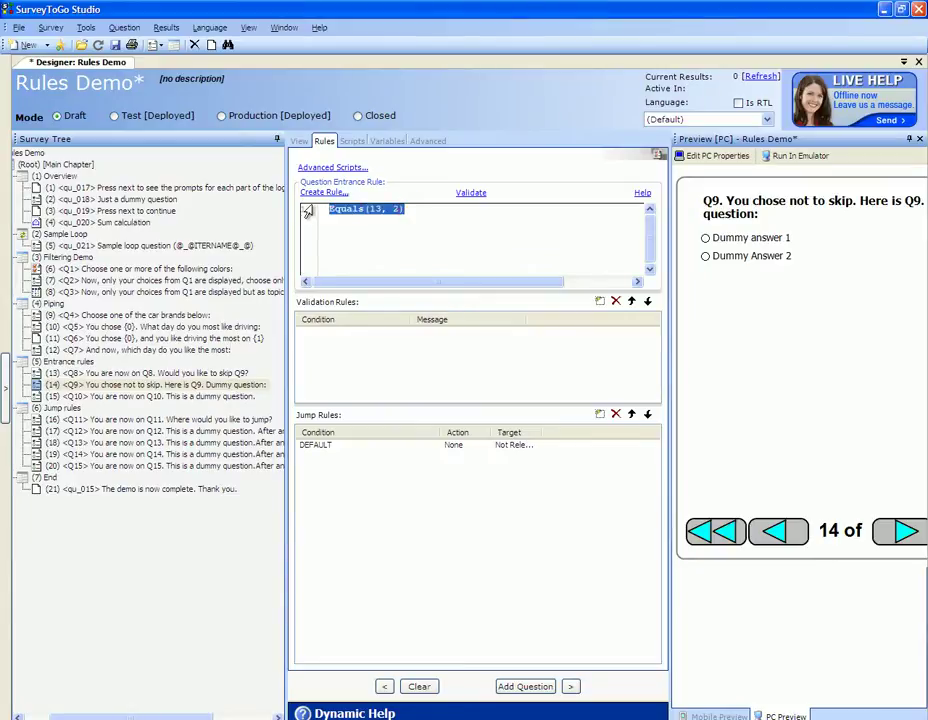
key("Delete")
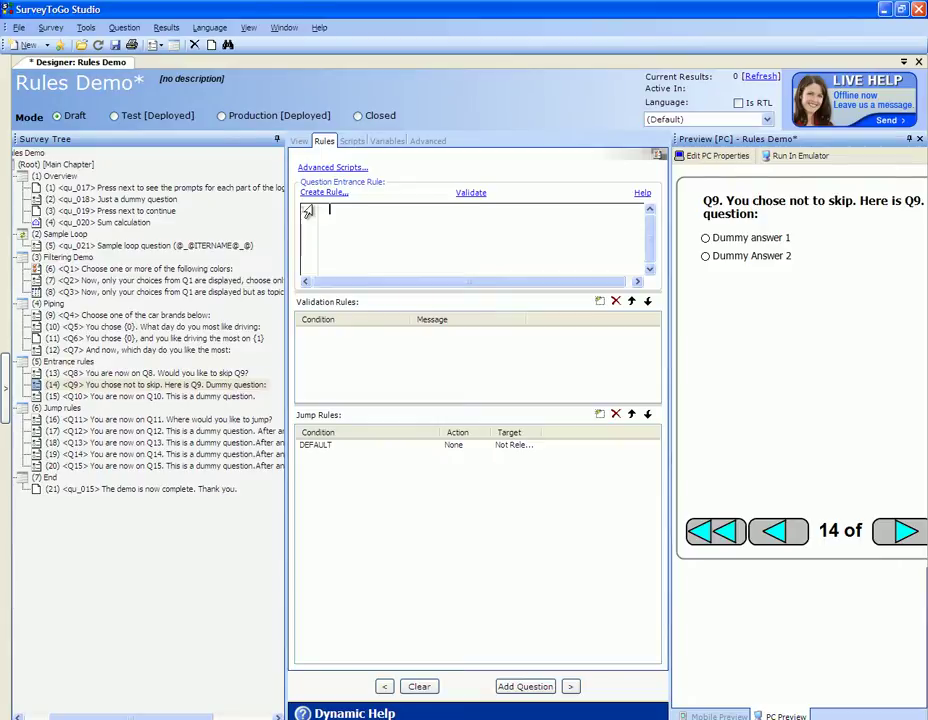
type("Answer(Curr")
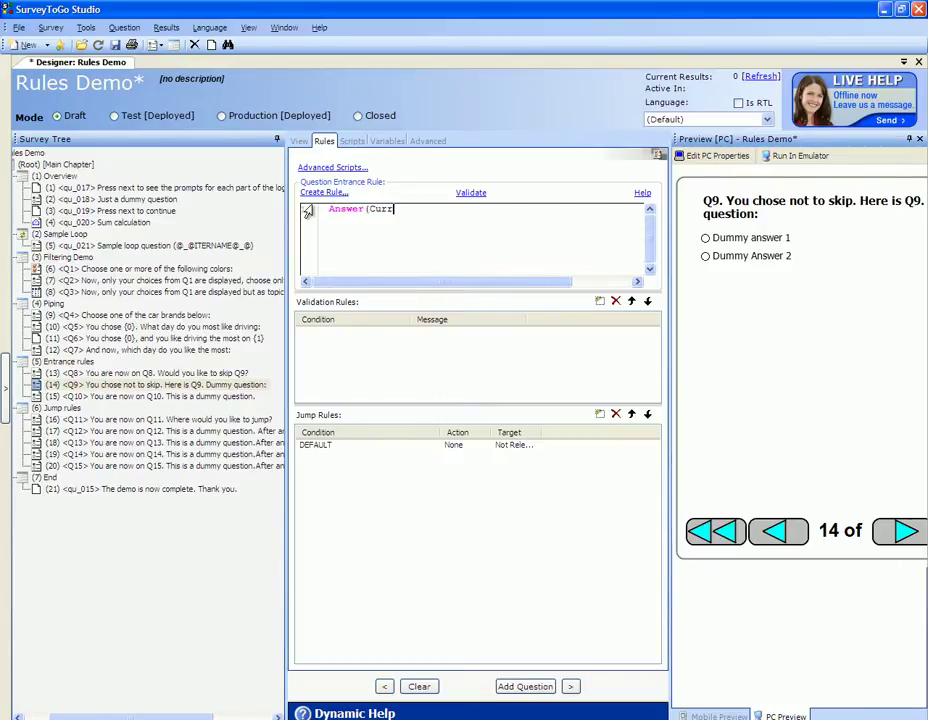
type("Ques-1)")
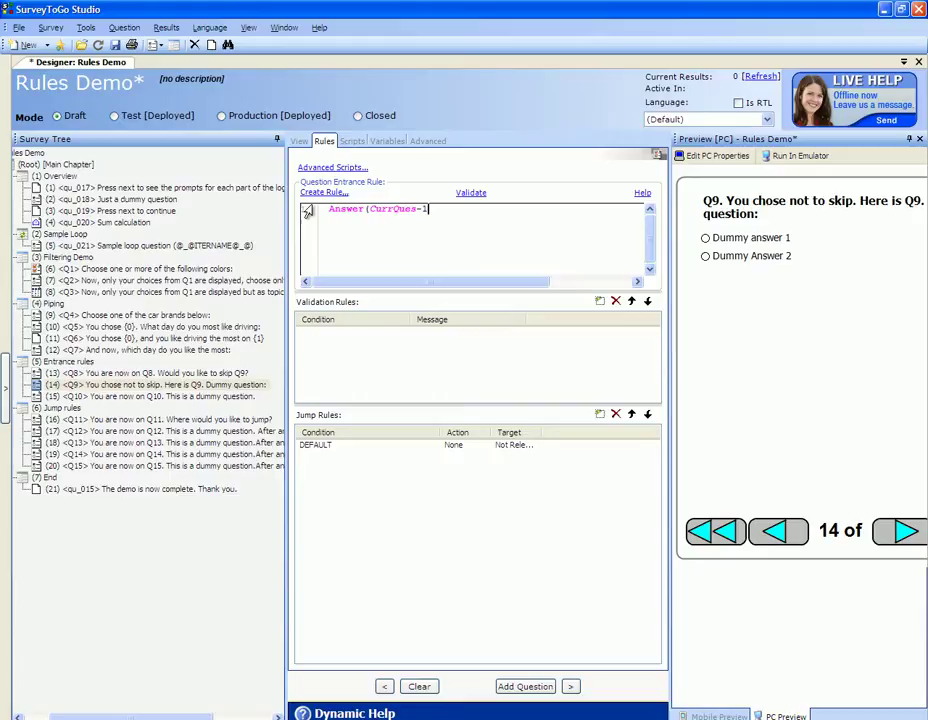
type(" && Answer(")
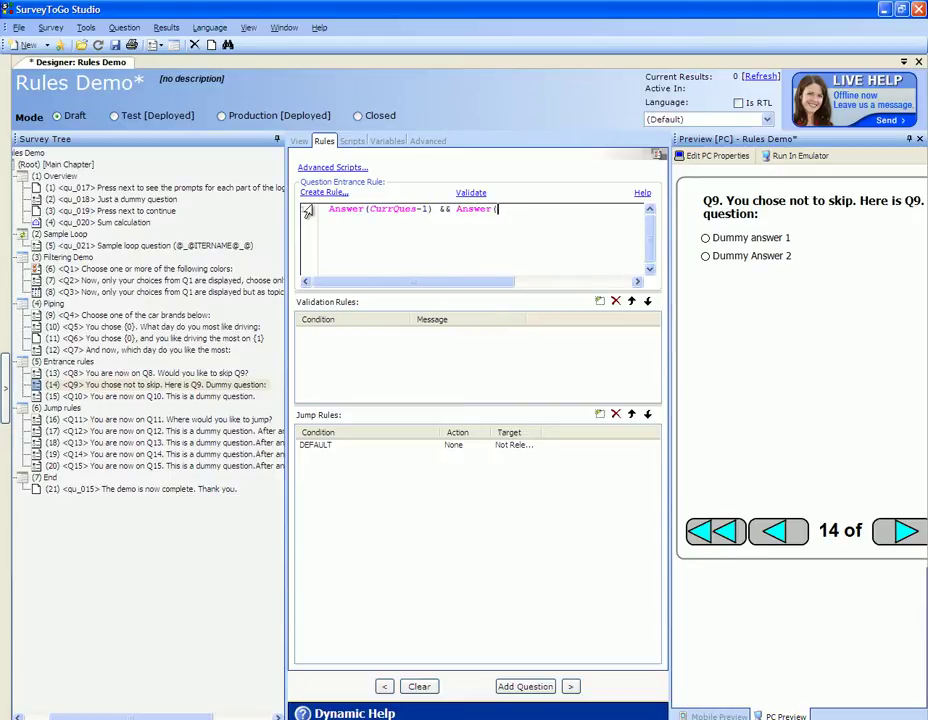
type("1)==2==1")
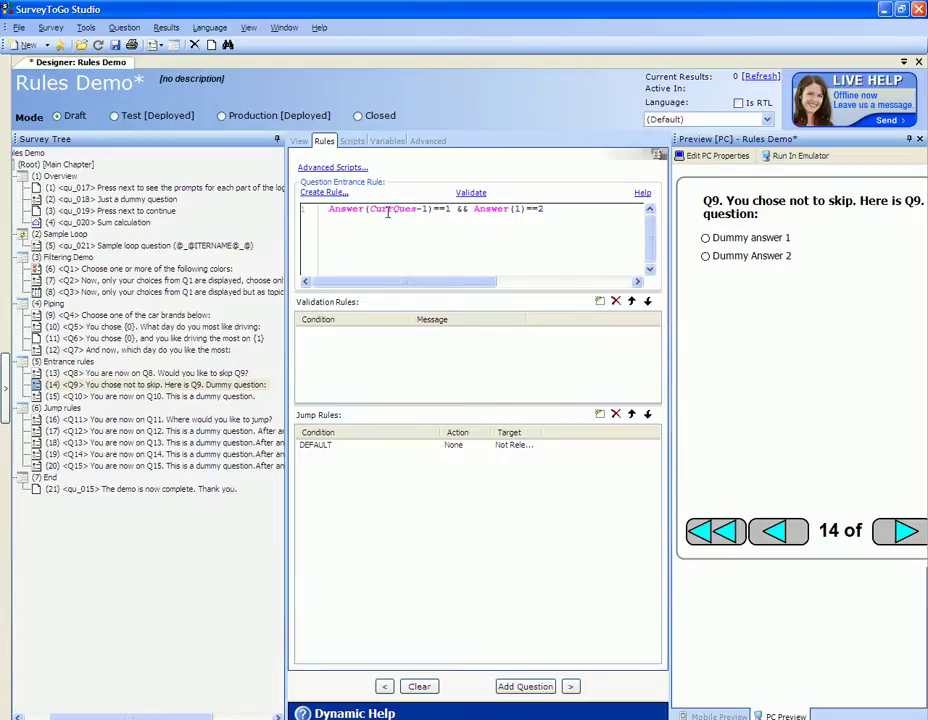
Highlight the ==1 value, the Answer(1) call, the value 2 and the && operator
double_click(447, 209)
left_click_drag(476, 210, 510, 208)
left_click(539, 208)
double_click(539, 208)
double_click(462, 208)
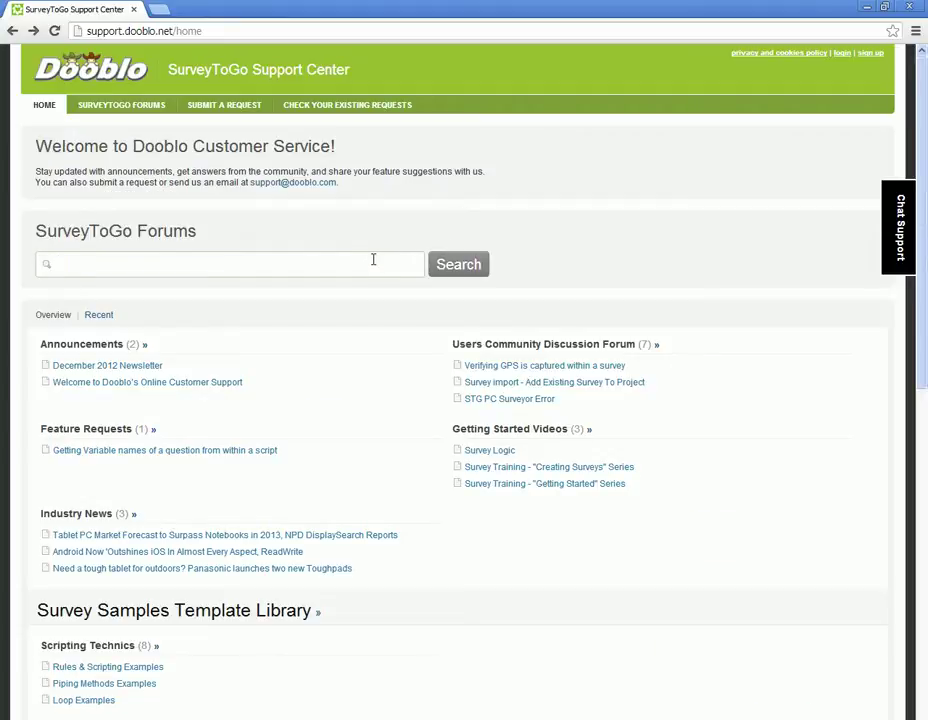
Search the forums for 'operators' and read 'How to use basic scripting operators'
left_click(373, 261)
type("operation")
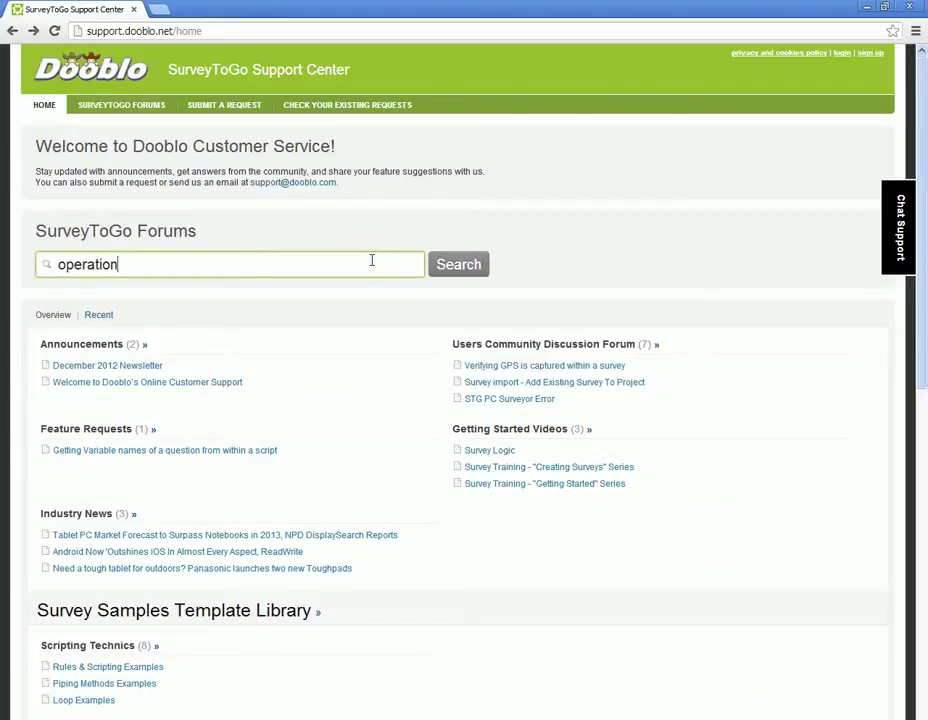
key("BackSpace")
key("BackSpace")
key("BackSpace")
type("ors")
key("Return")
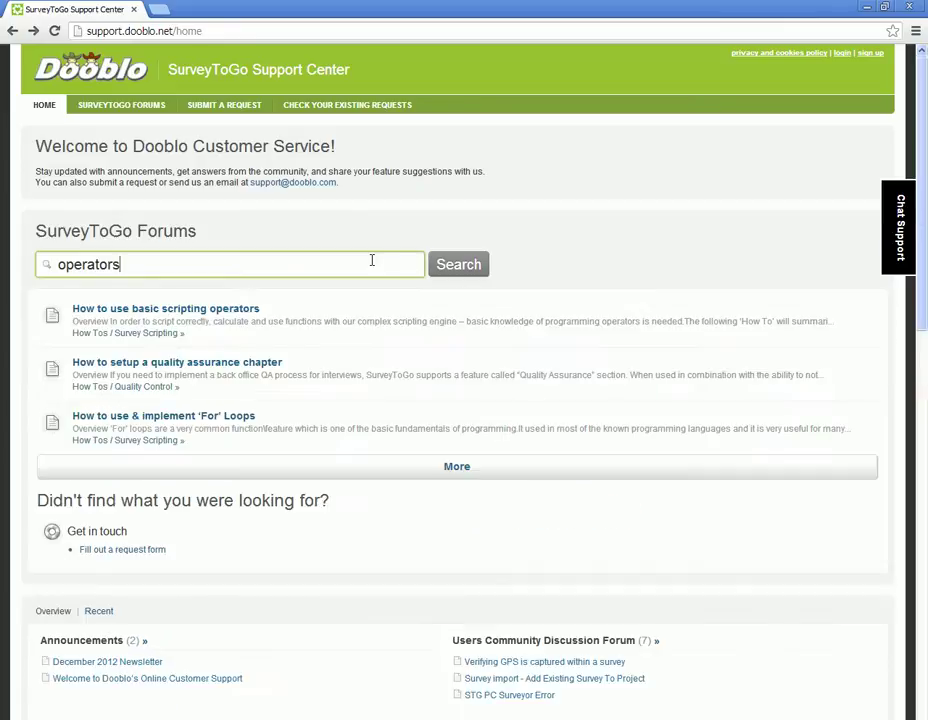
left_click(145, 312)
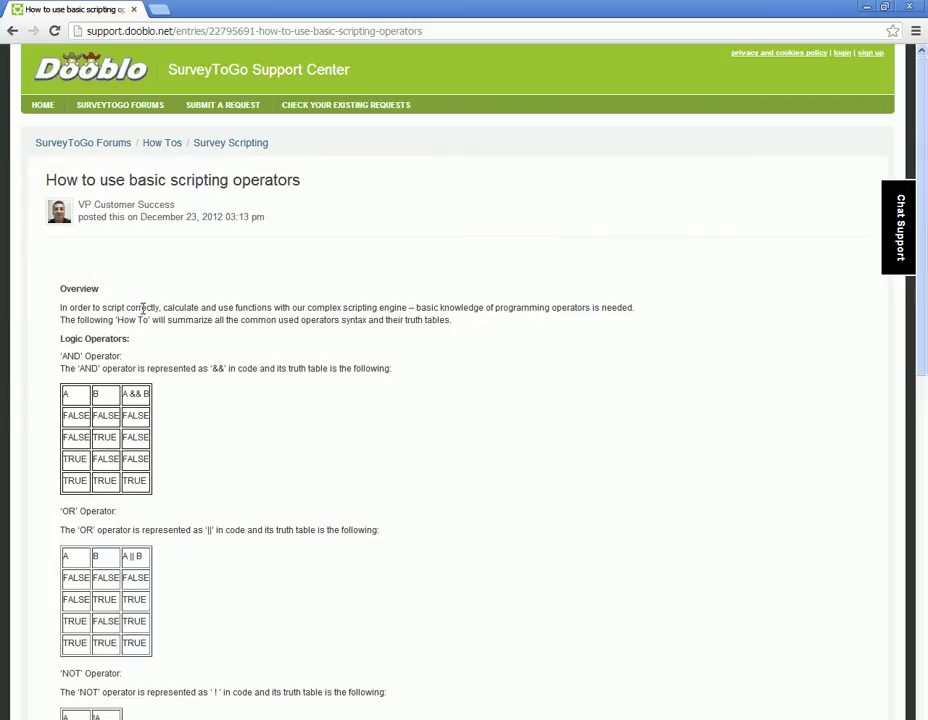
scroll(143, 309, "down", 4)
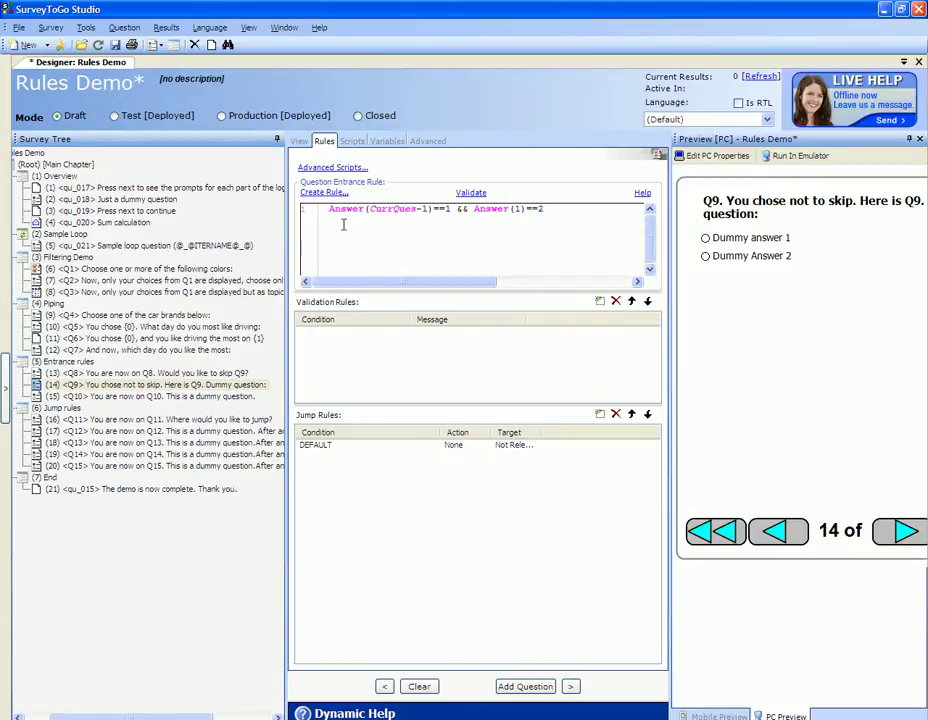
Clear Q9's entrance rule and paste the ShouldQ9Show function below MySum in Advanced Scripts
left_click_drag(559, 211, 325, 209)
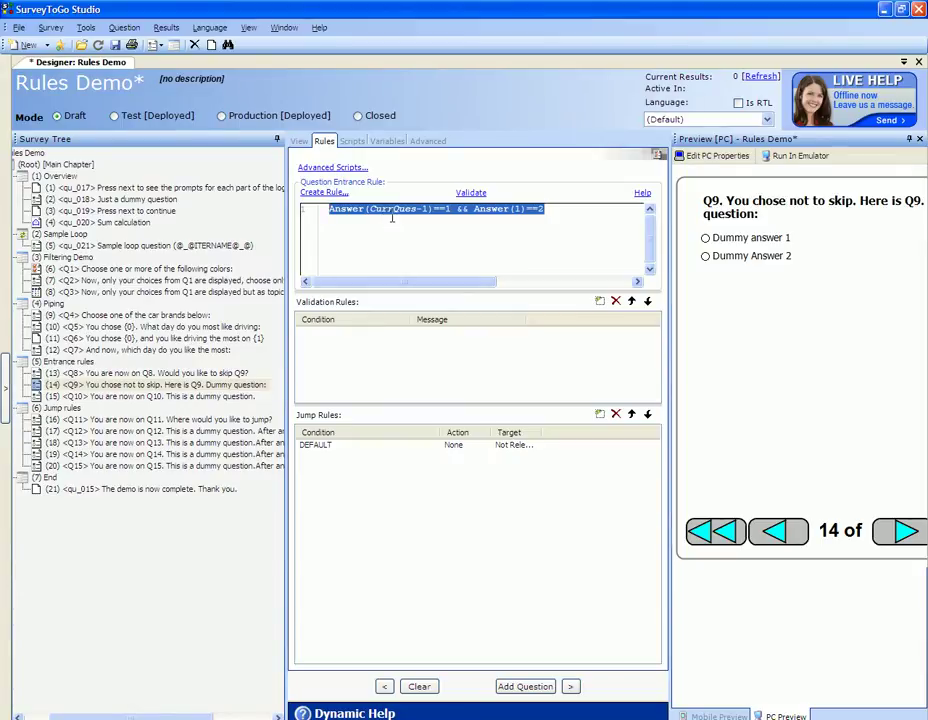
key("Delete")
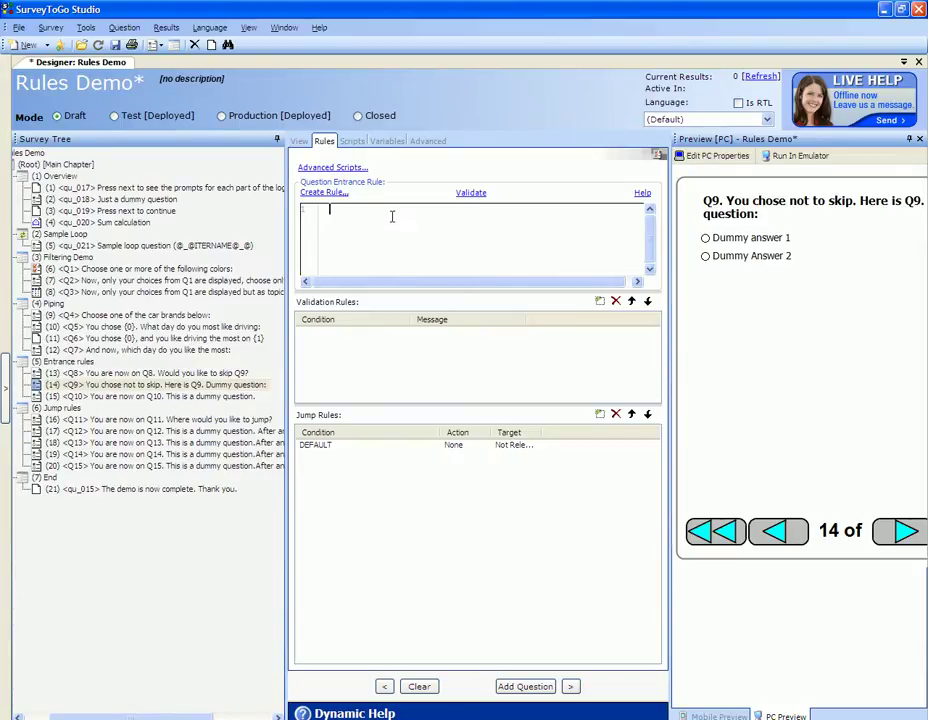
left_click(355, 170)
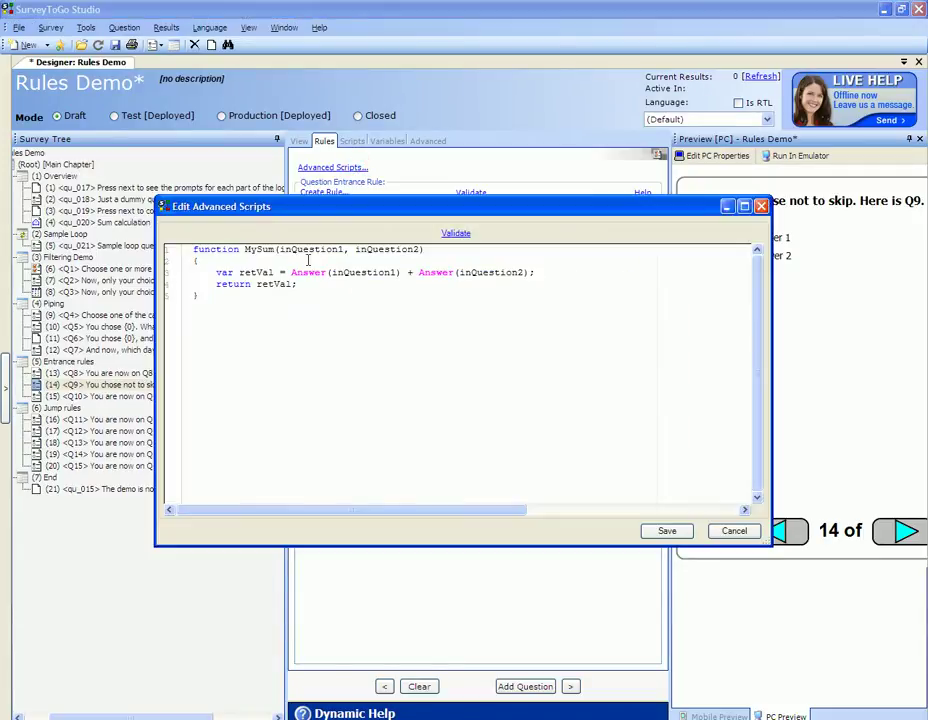
left_click(276, 297)
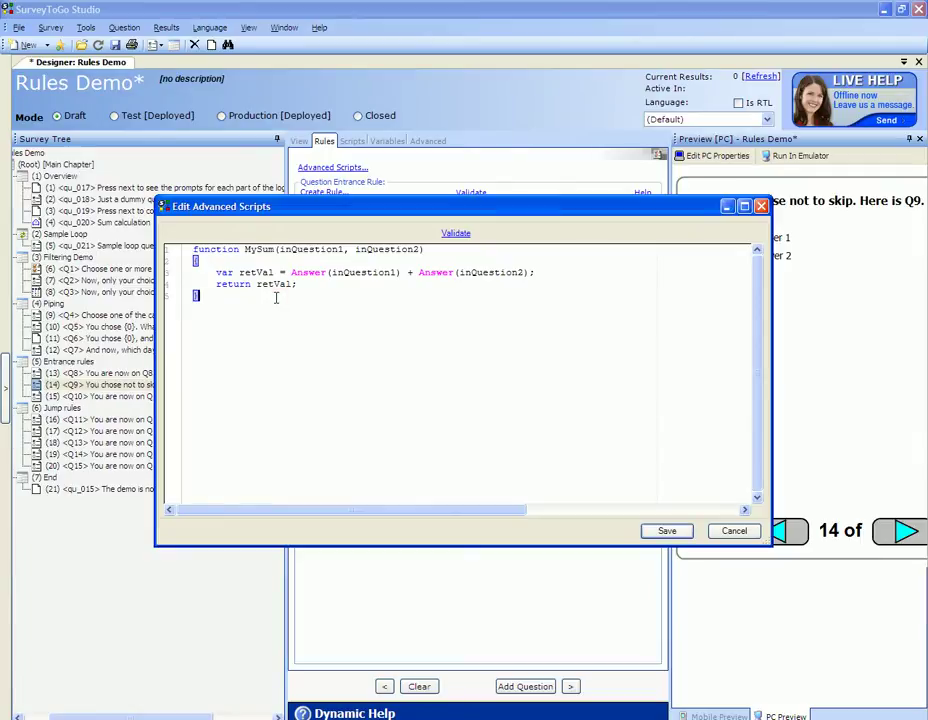
key("Return")
key("Return")
type("function ShouldQ9Show () { \tvar retVal = true; \tif (Answer(1) == 2) { \t\tretVal = false; \t} \treturn retVal; }")
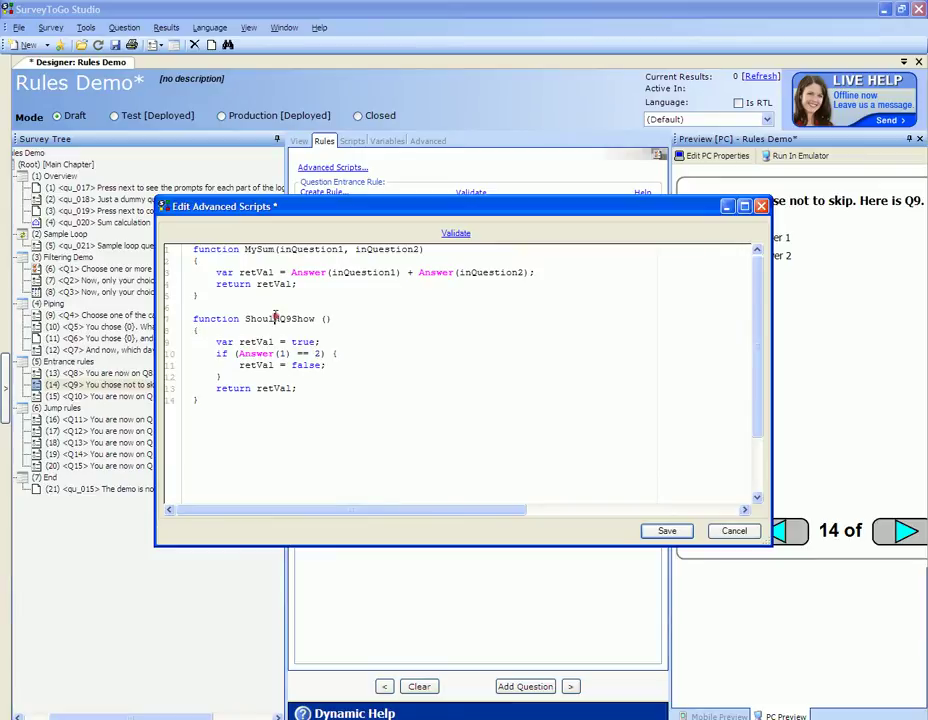
Review ShouldQ9Show's true default and false-when-Answer(1)==2 logic, copy its name and save the script
double_click(276, 318)
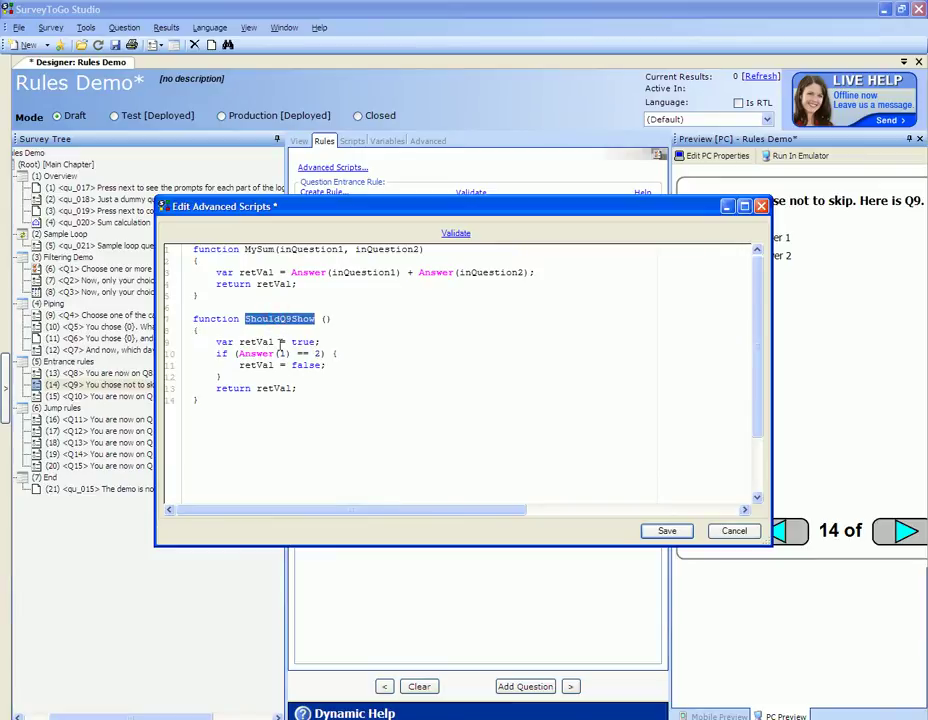
double_click(302, 341)
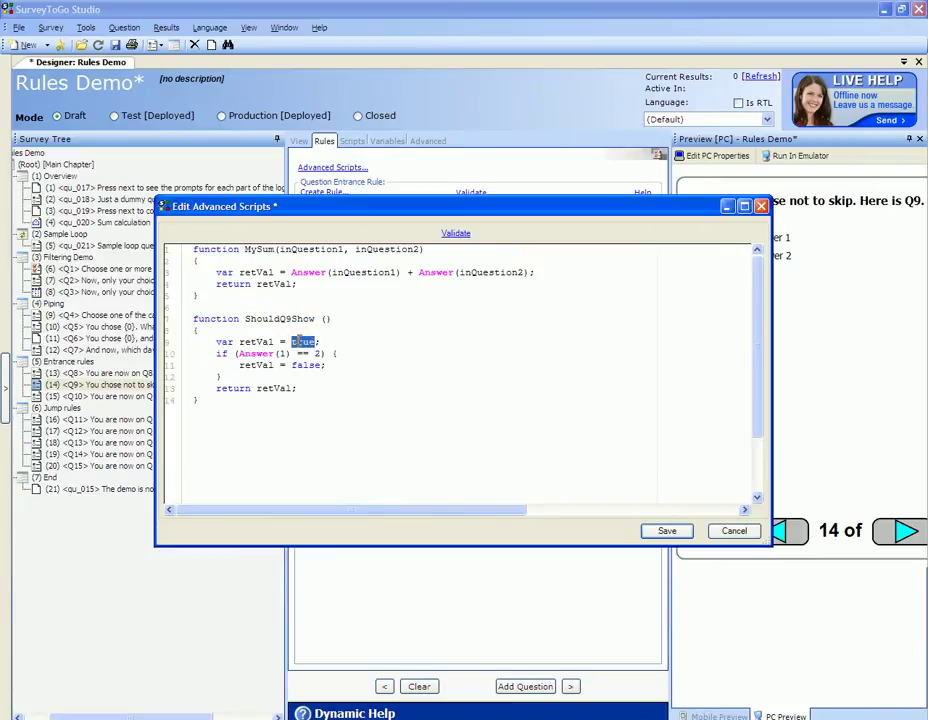
double_click(304, 365)
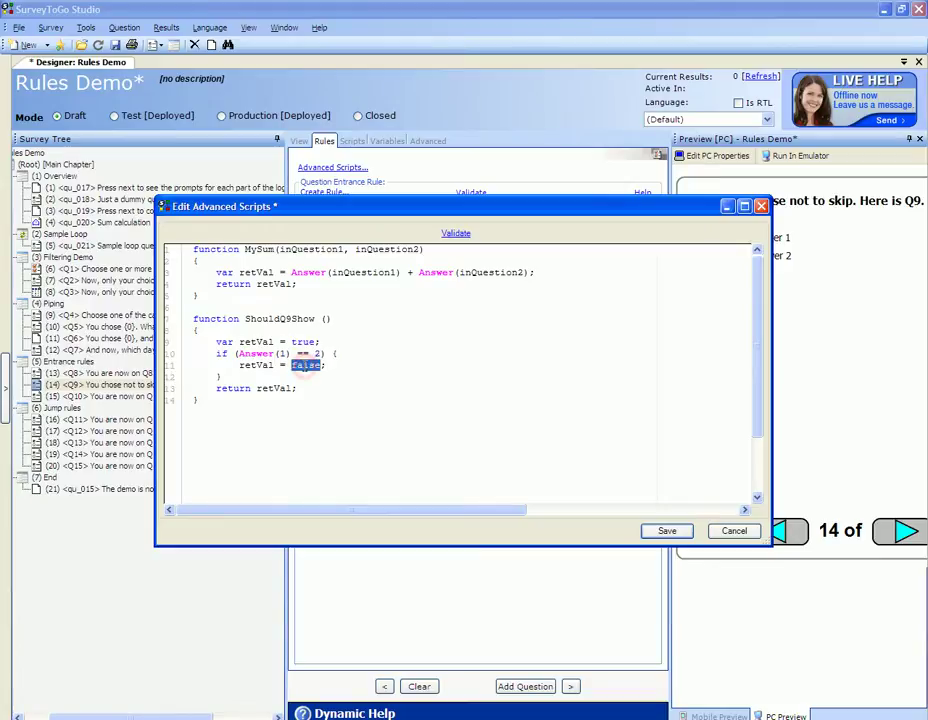
left_click(258, 355)
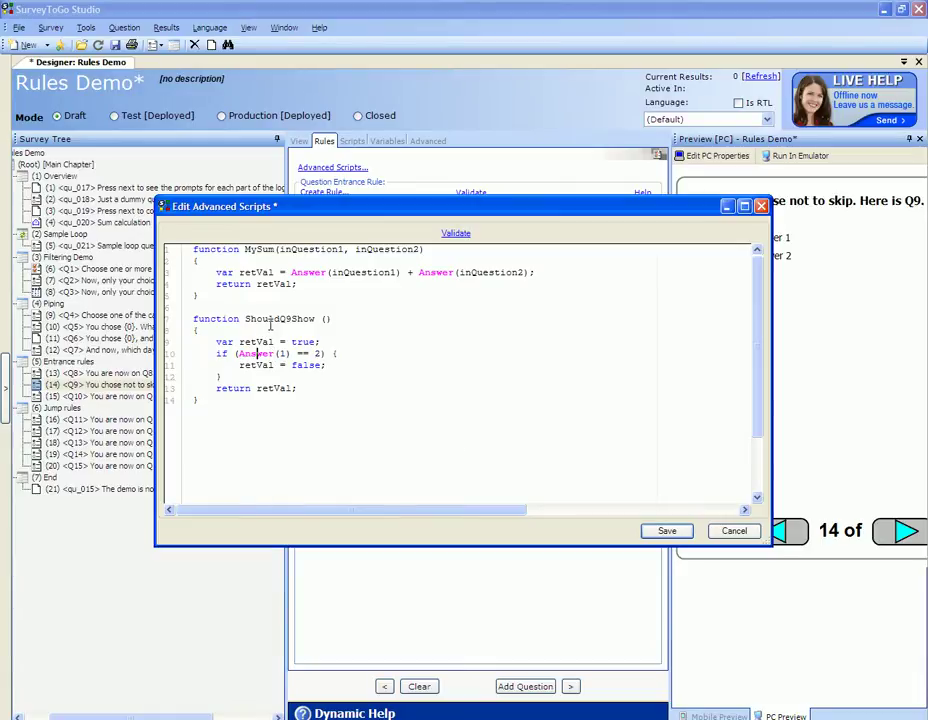
left_click(275, 318)
double_click(275, 318)
key("ctrl+c")
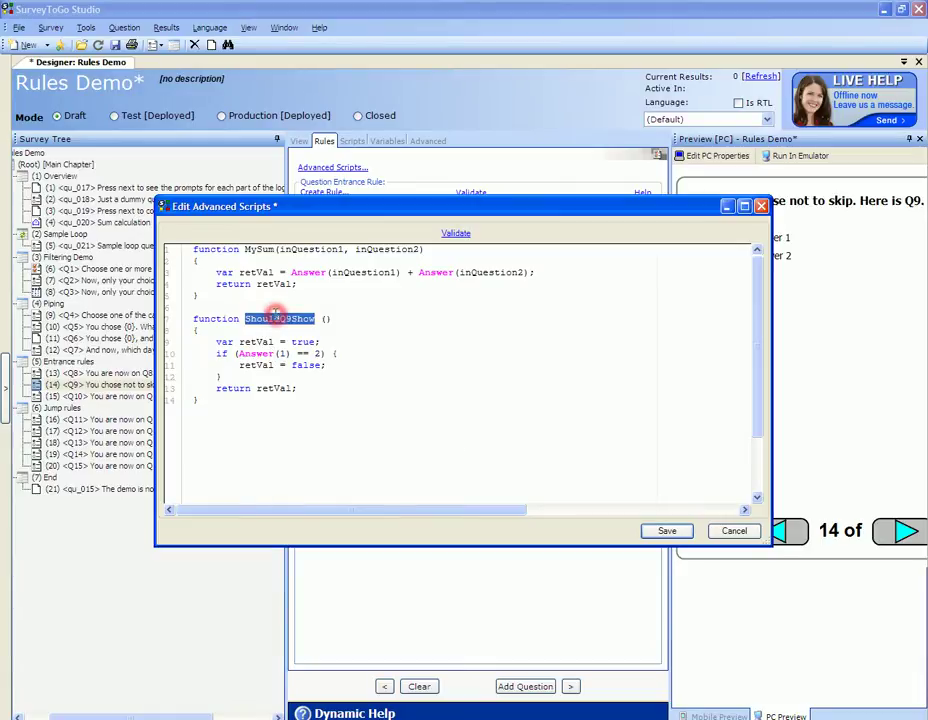
left_click(668, 531)
left_click(362, 231)
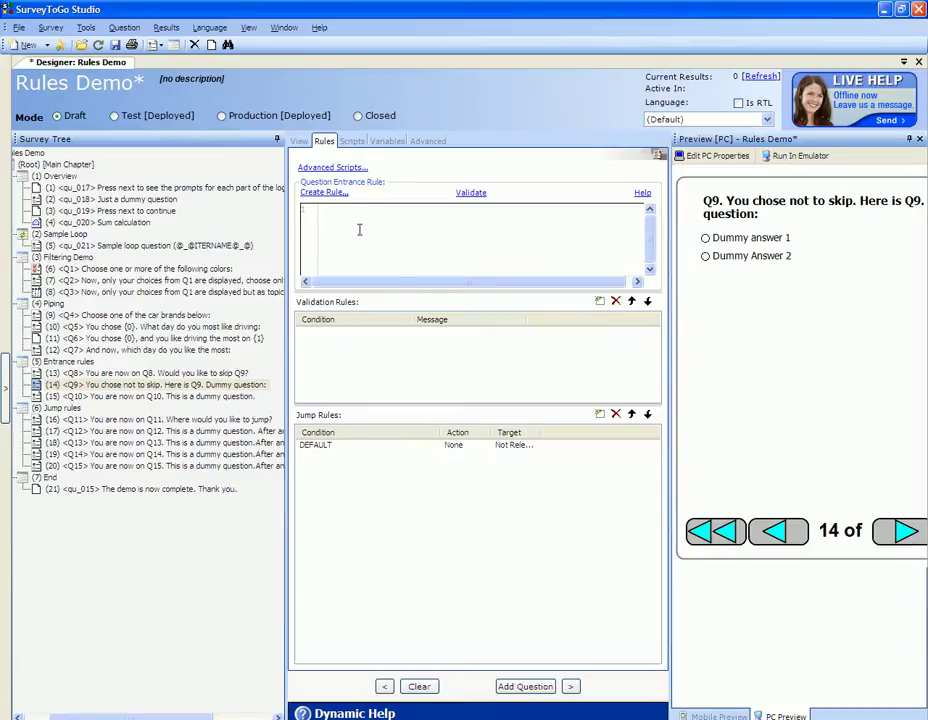
Paste ShouldQ9Show into Q9's entrance rule and add () to make ShouldQ9Show()
key("ctrl+v")
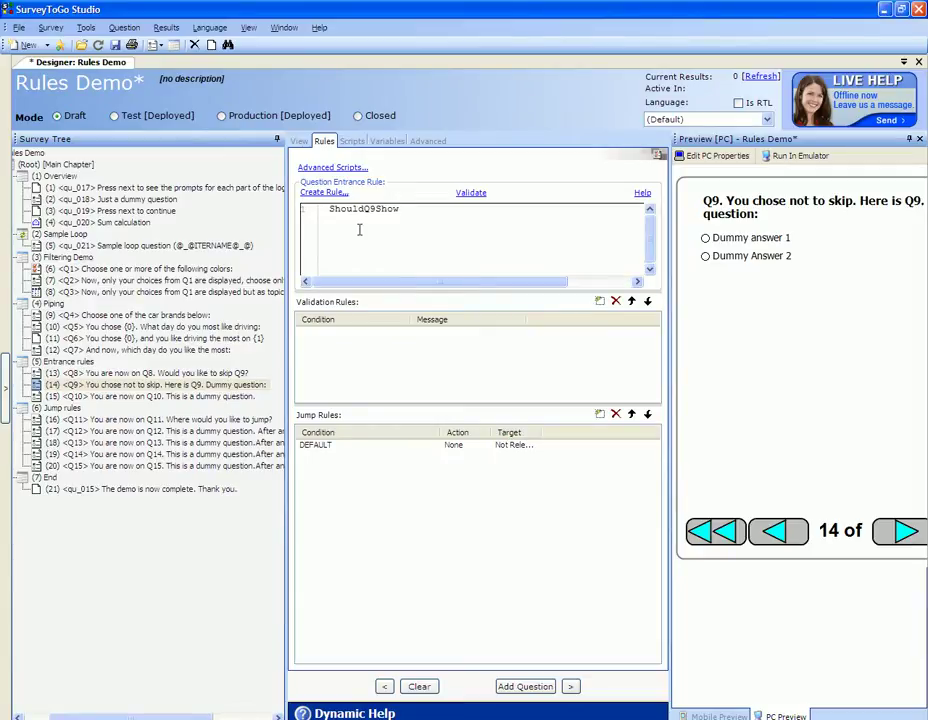
type("()")
Select chapter (5) Entrance rules and enter ShouldQ9Show() in its Chapter Execution Rule box
left_click(82, 363)
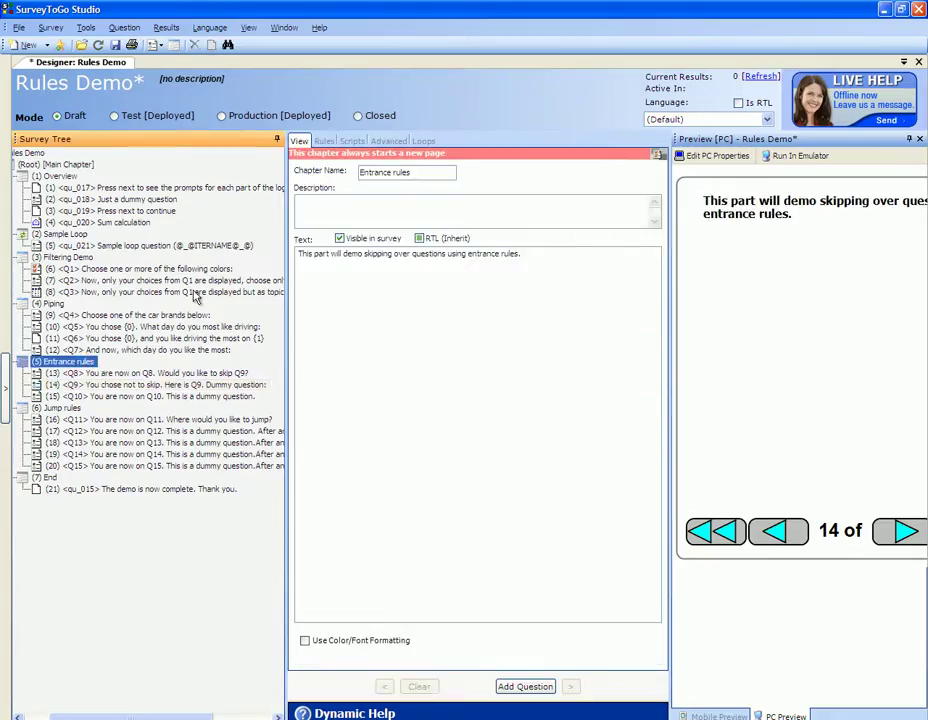
left_click(325, 144)
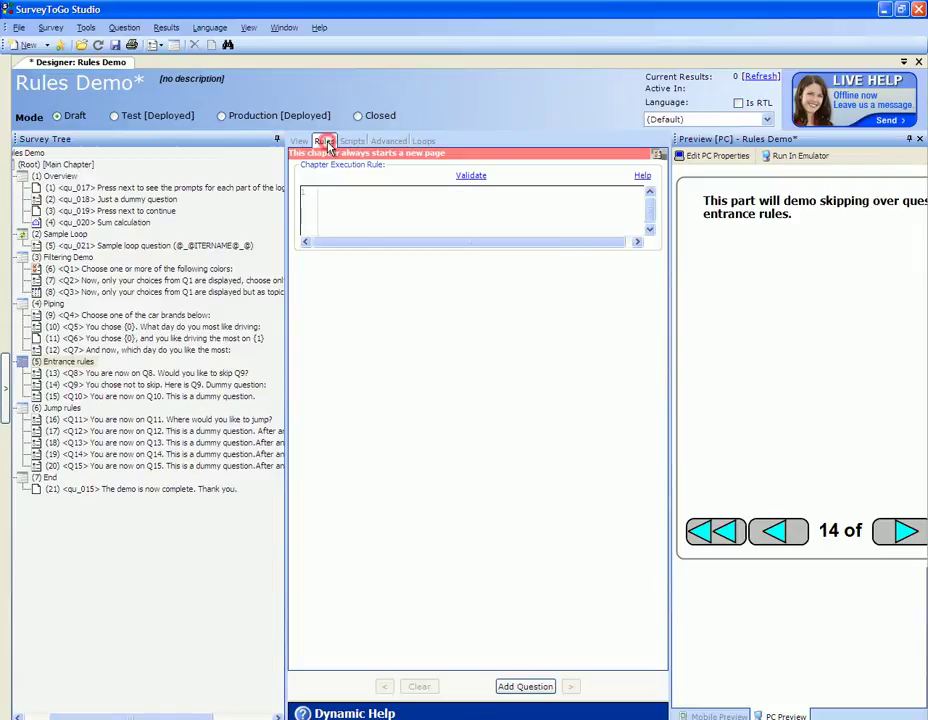
left_click(357, 197)
type("ShouldQ9Show")
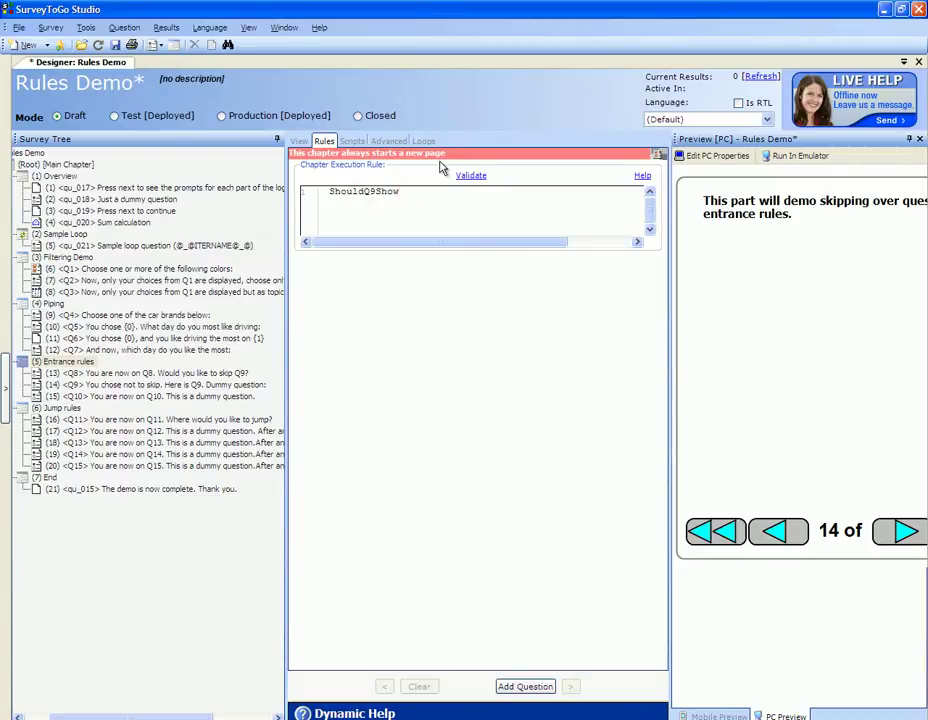
type("()")
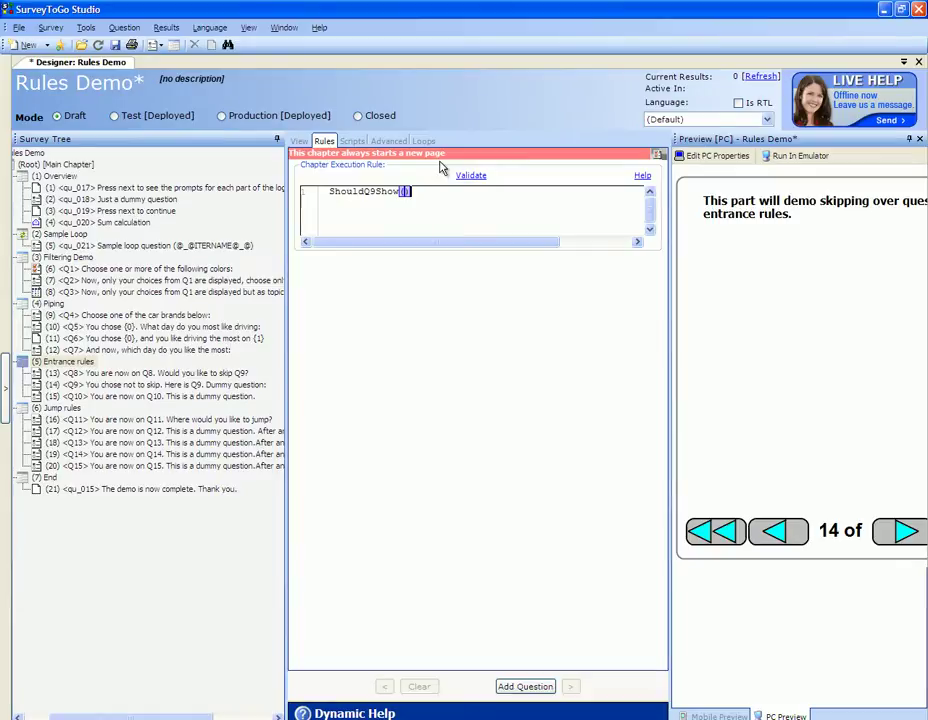